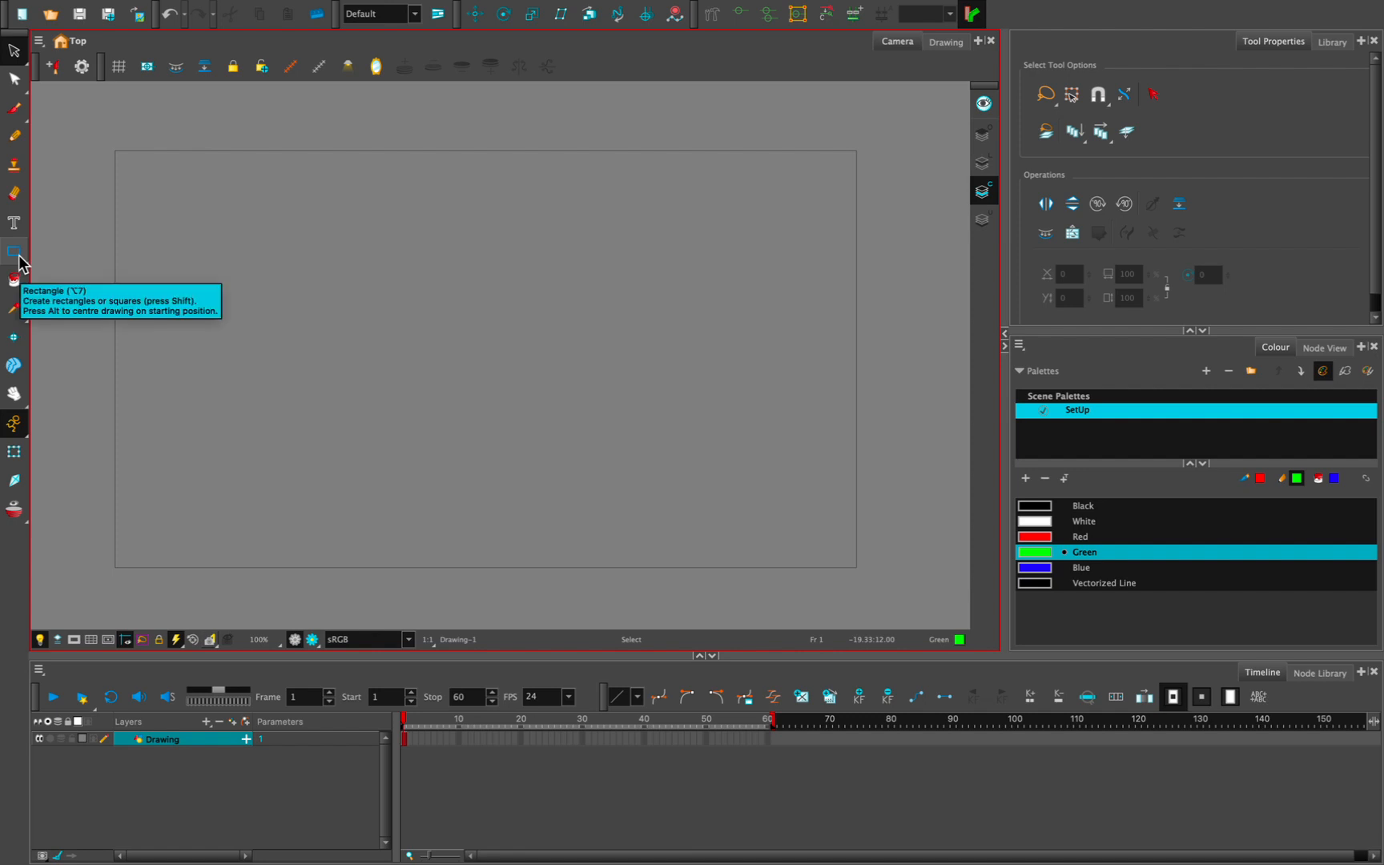
# - Activate the Ellipse, Line and Rectangle drawing tools in turn, ending on Rectangle
pyautogui.click(18, 256)
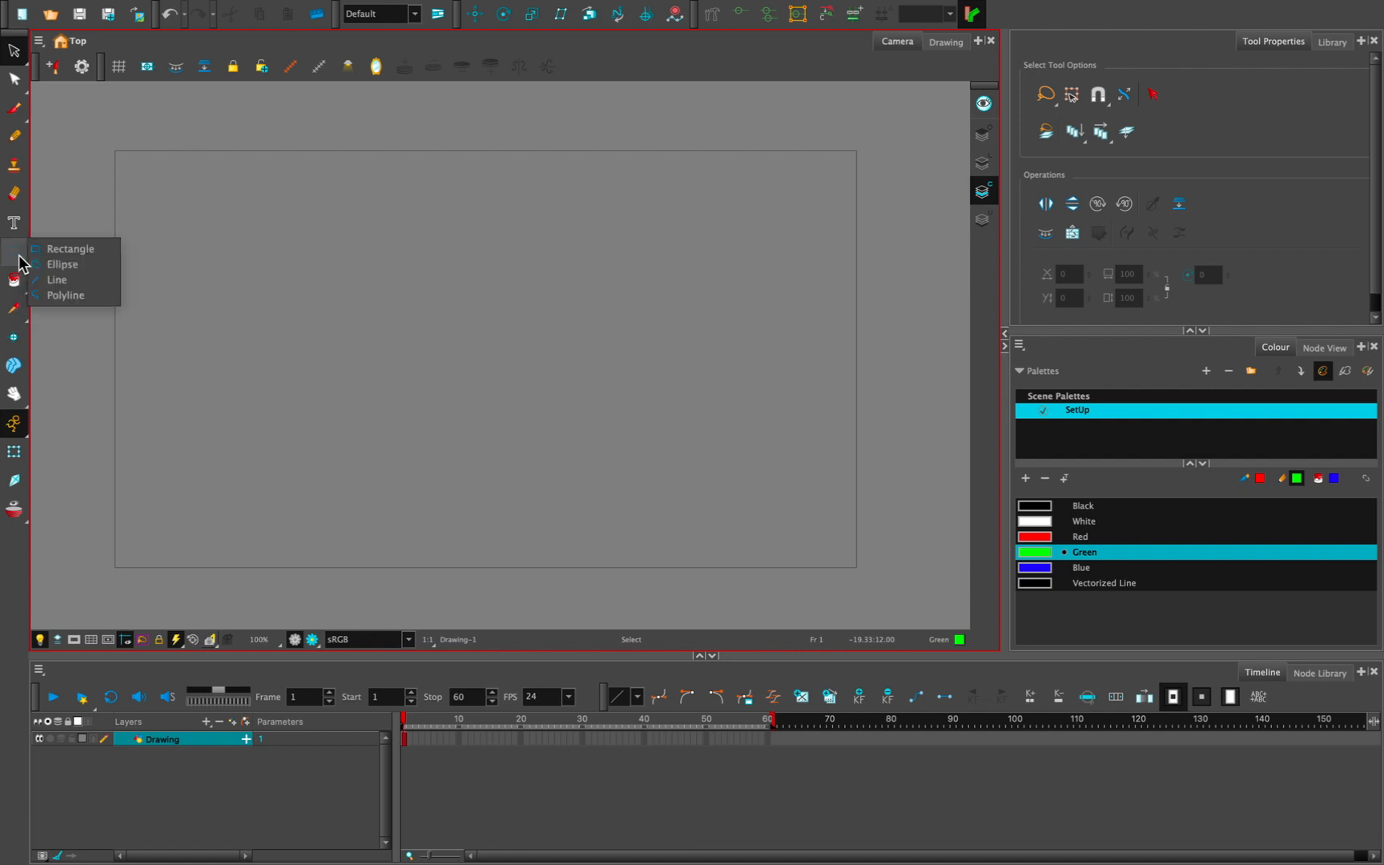
pyautogui.click(87, 265)
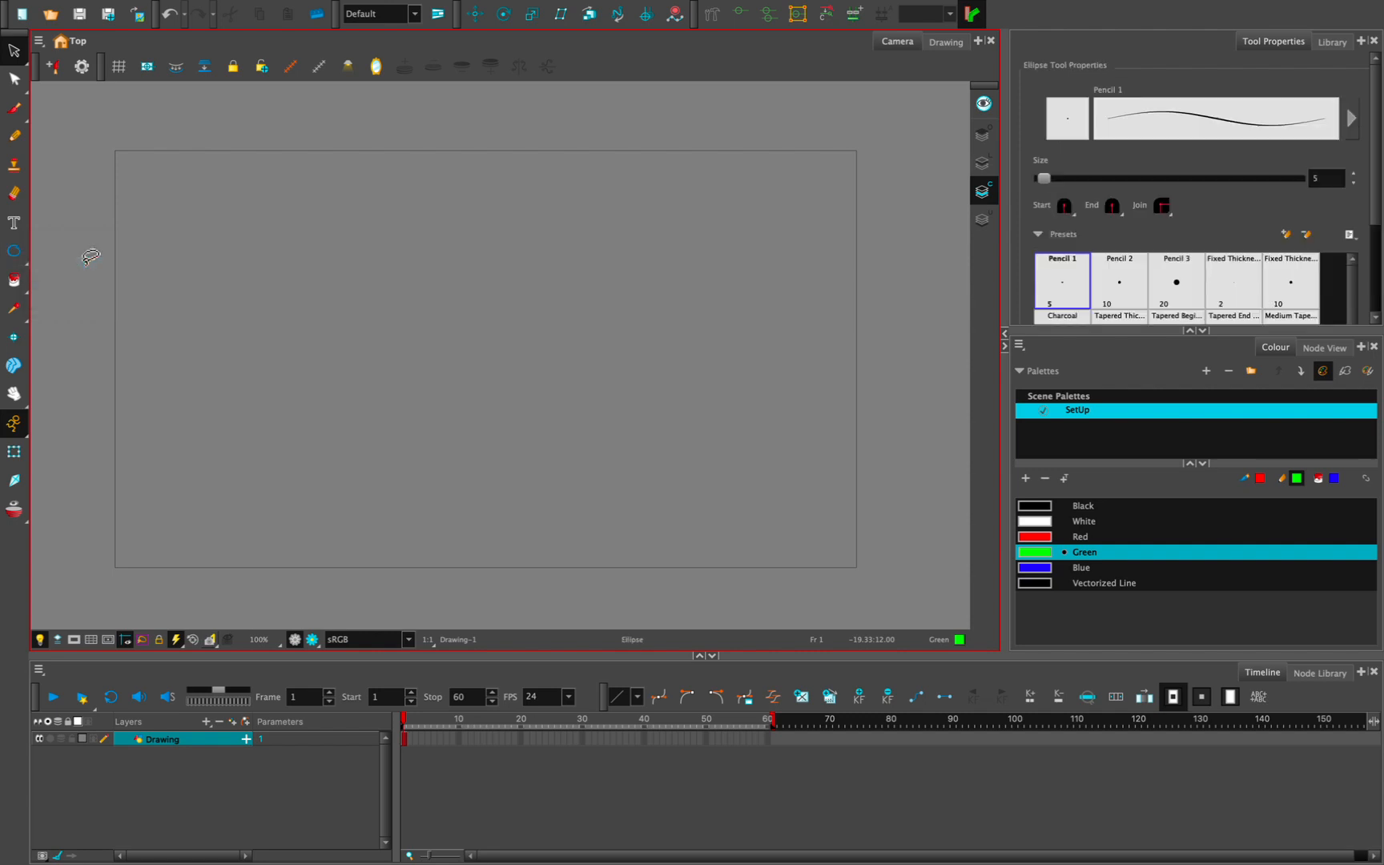
pyautogui.click(24, 256)
pyautogui.click(52, 277)
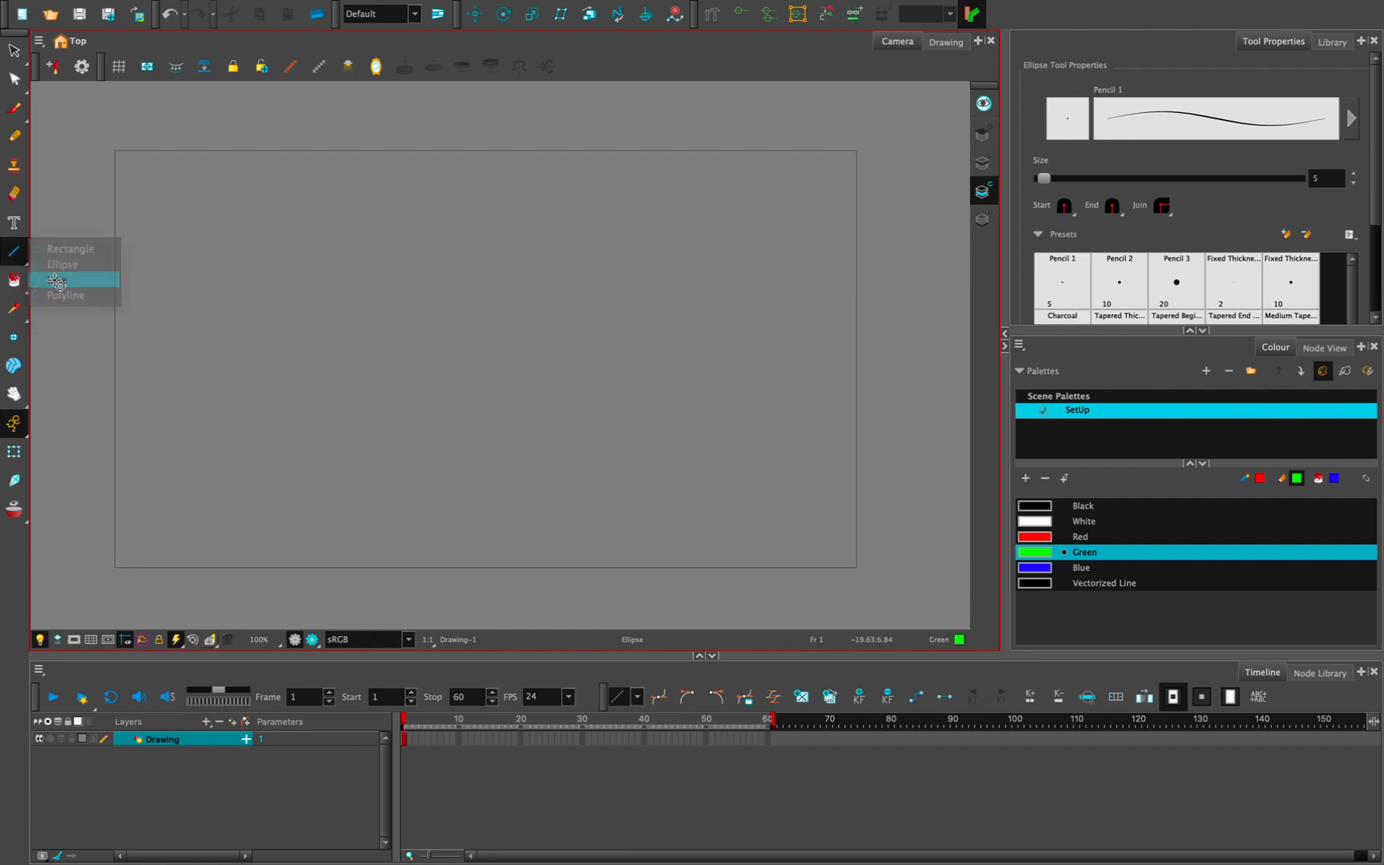
pyautogui.click(13, 251)
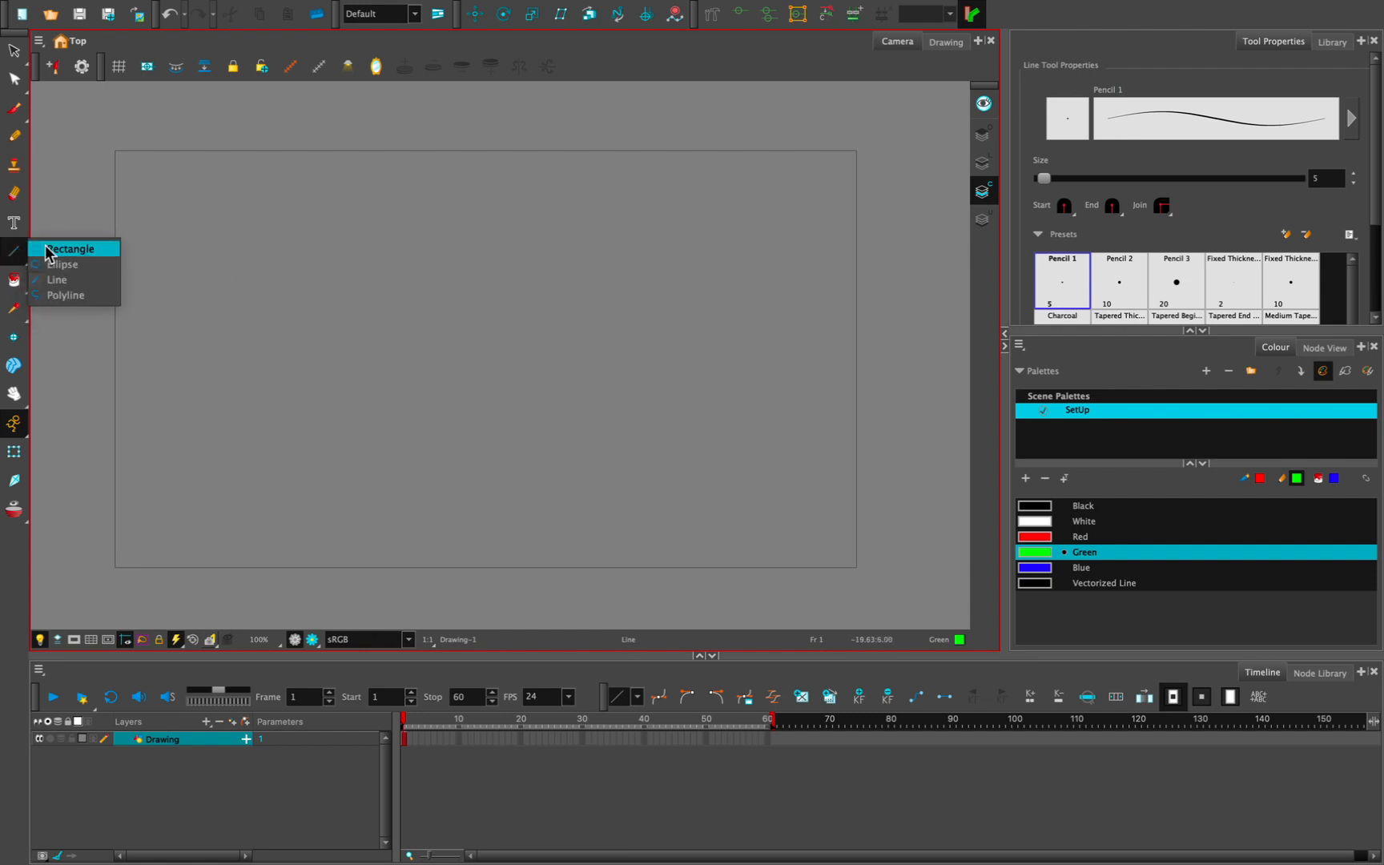
pyautogui.click(46, 247)
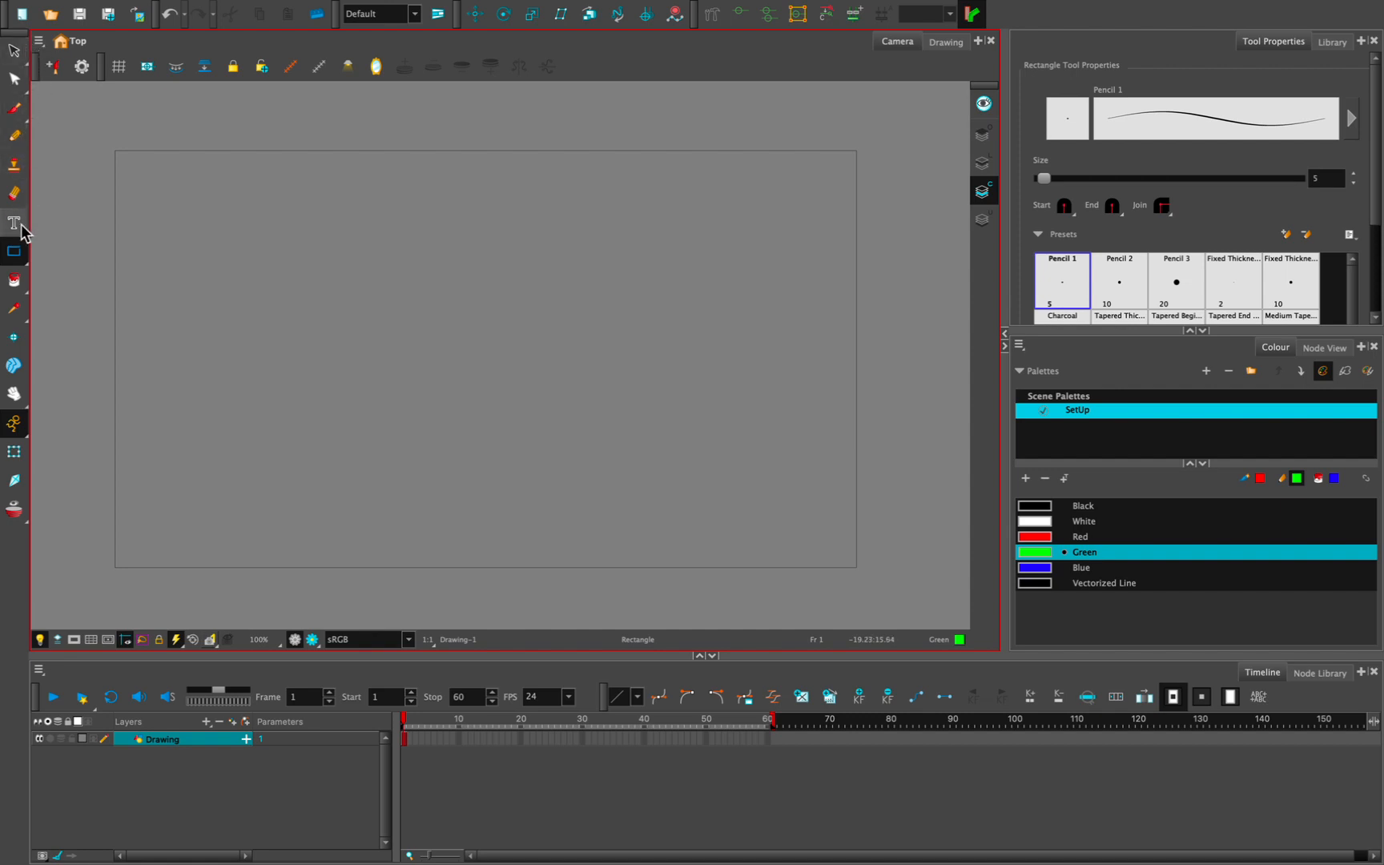
# - Activate the Pencil tool, view the brush variants, and switch to Reposition All Drawings before returning to Select
pyautogui.click(16, 138)
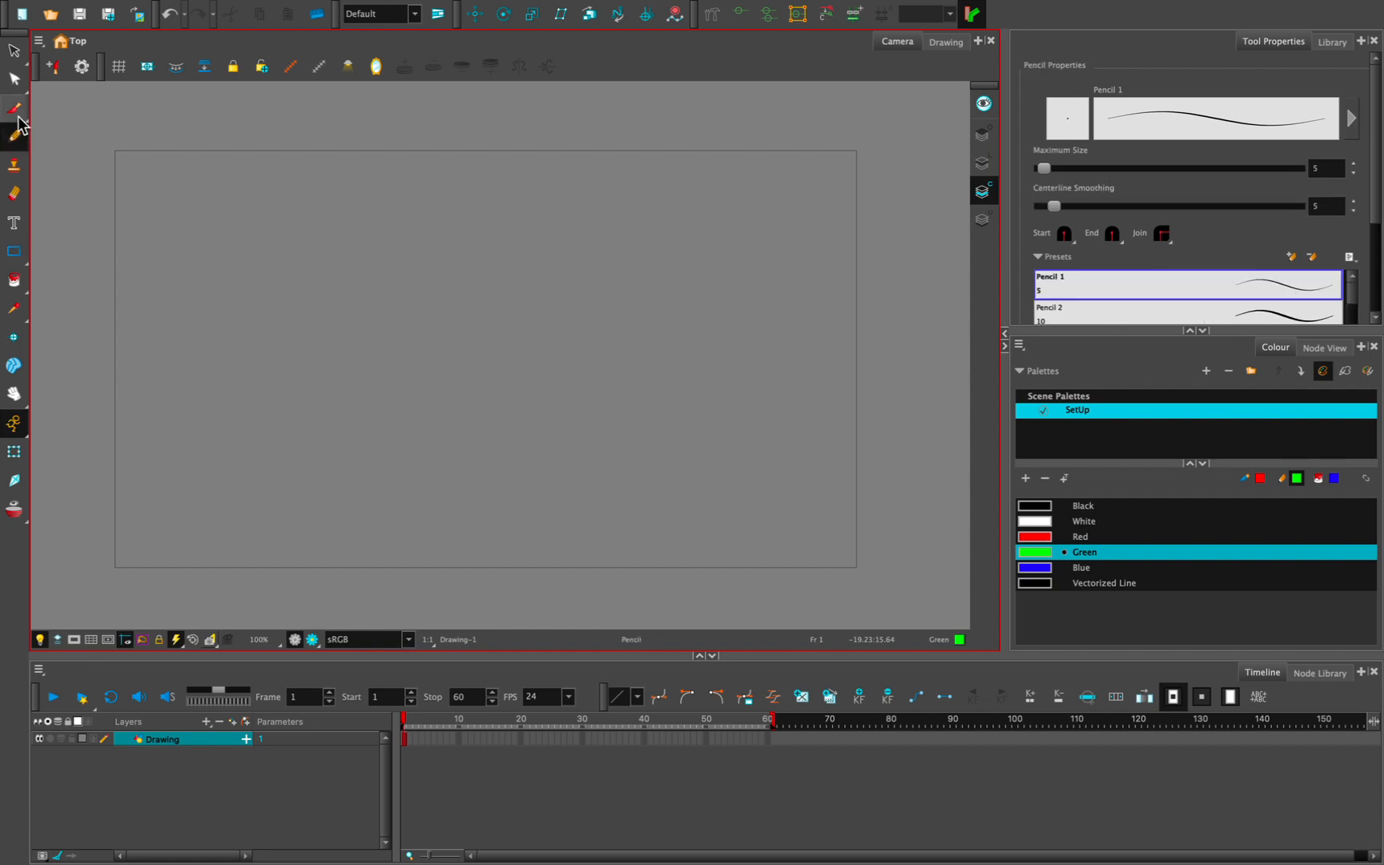
pyautogui.click(19, 117)
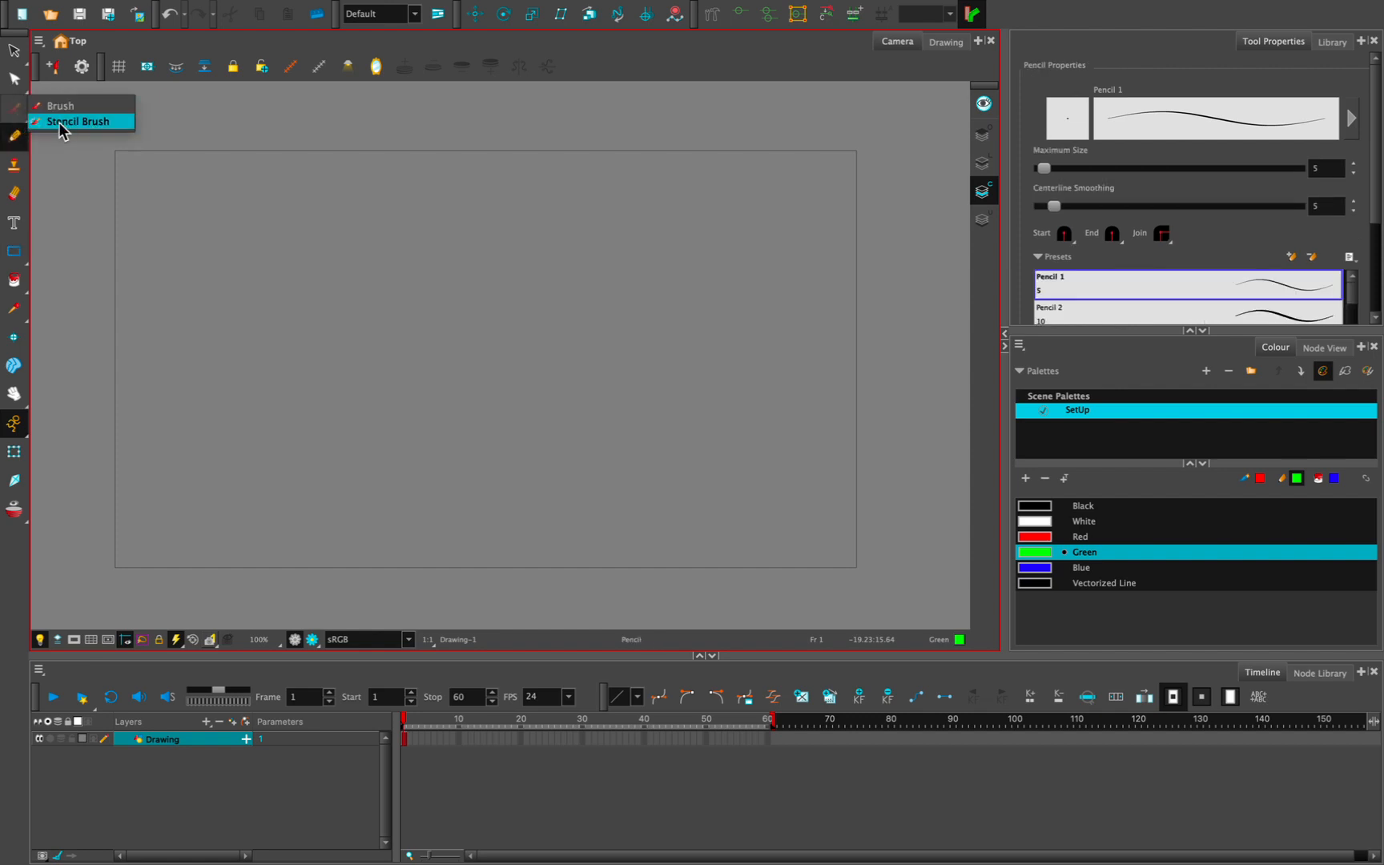
pyautogui.click(21, 104)
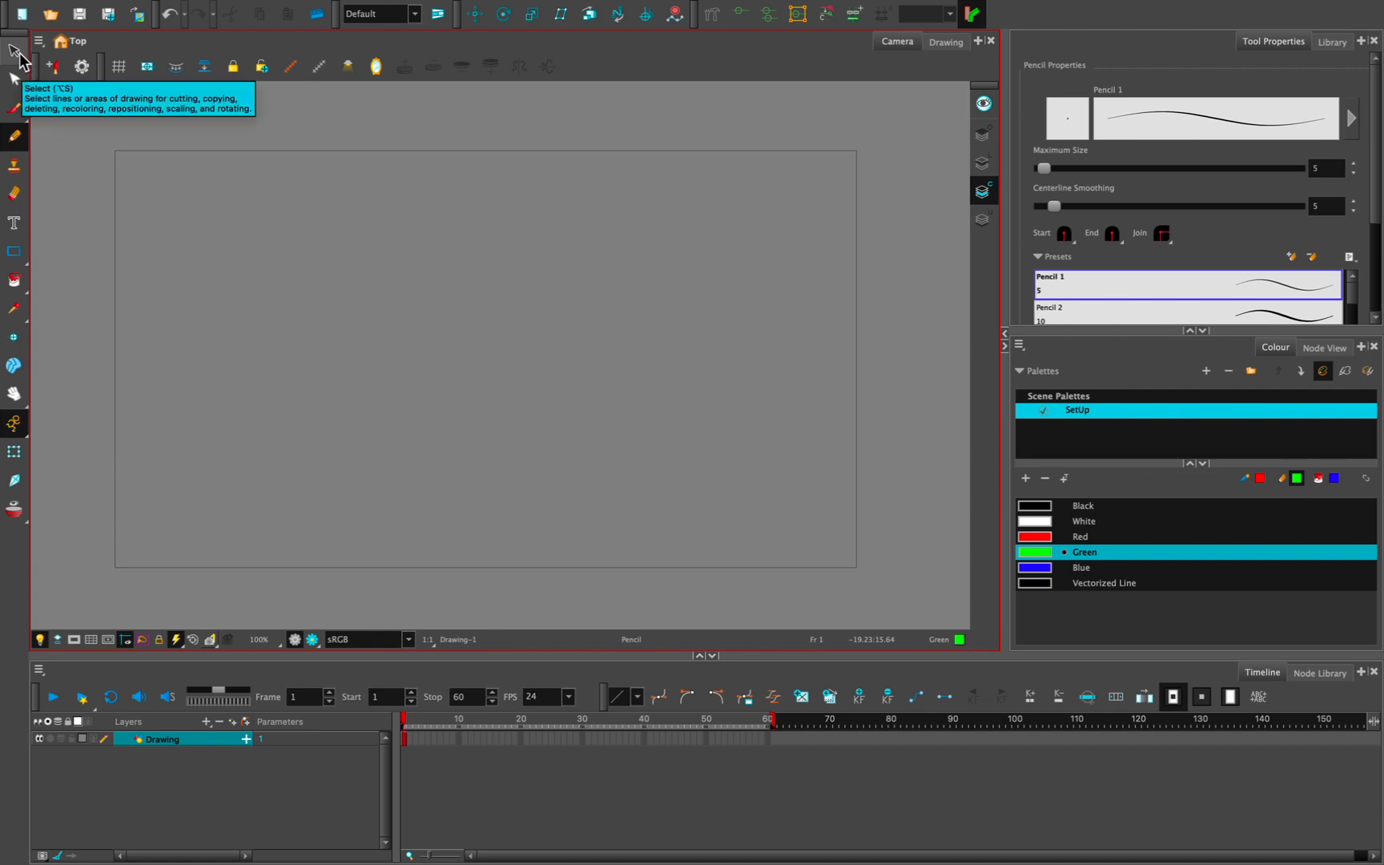
pyautogui.moveTo(20, 60); pyautogui.dragTo(72, 95)
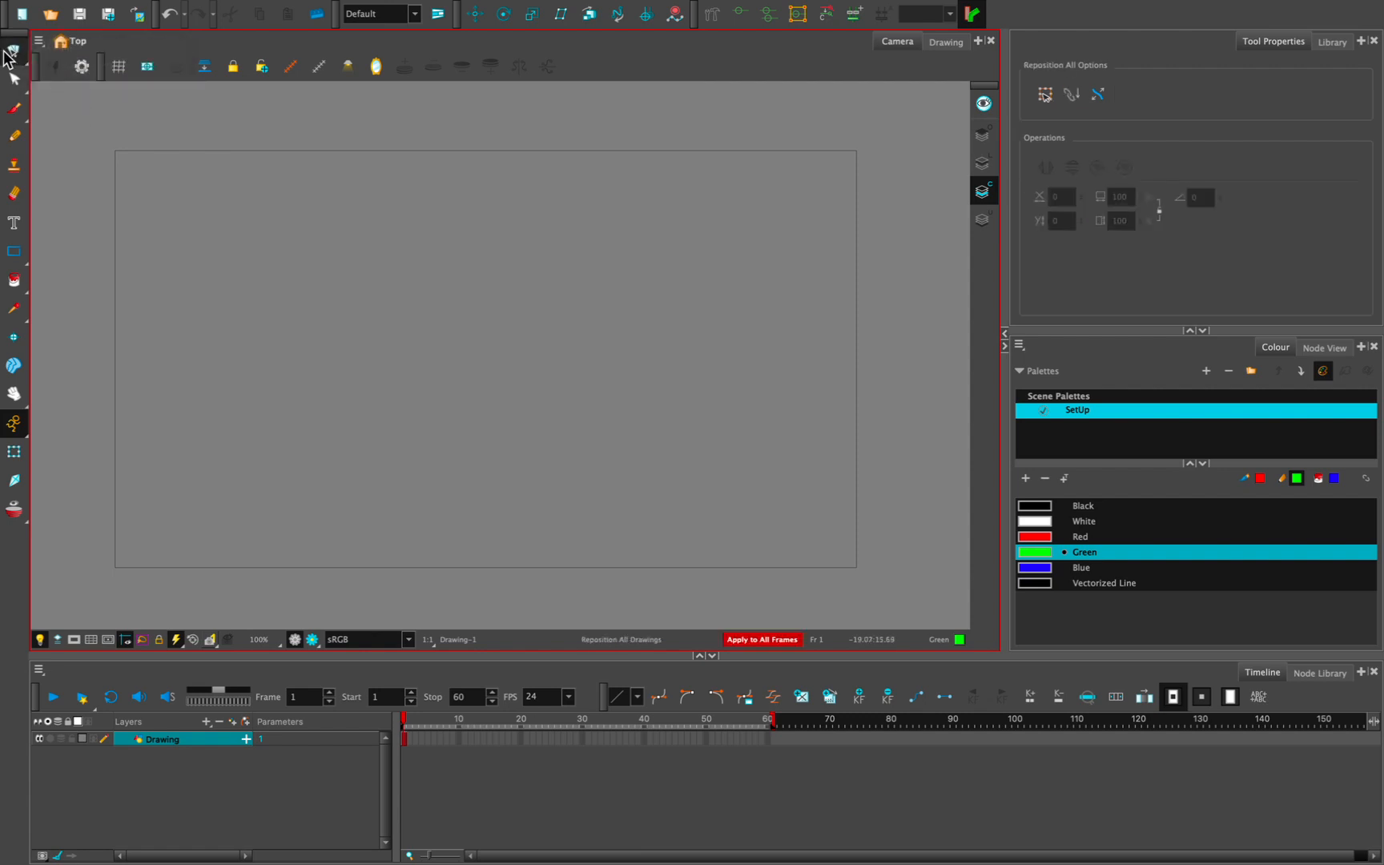
pyautogui.moveTo(15, 49); pyautogui.dragTo(49, 50)
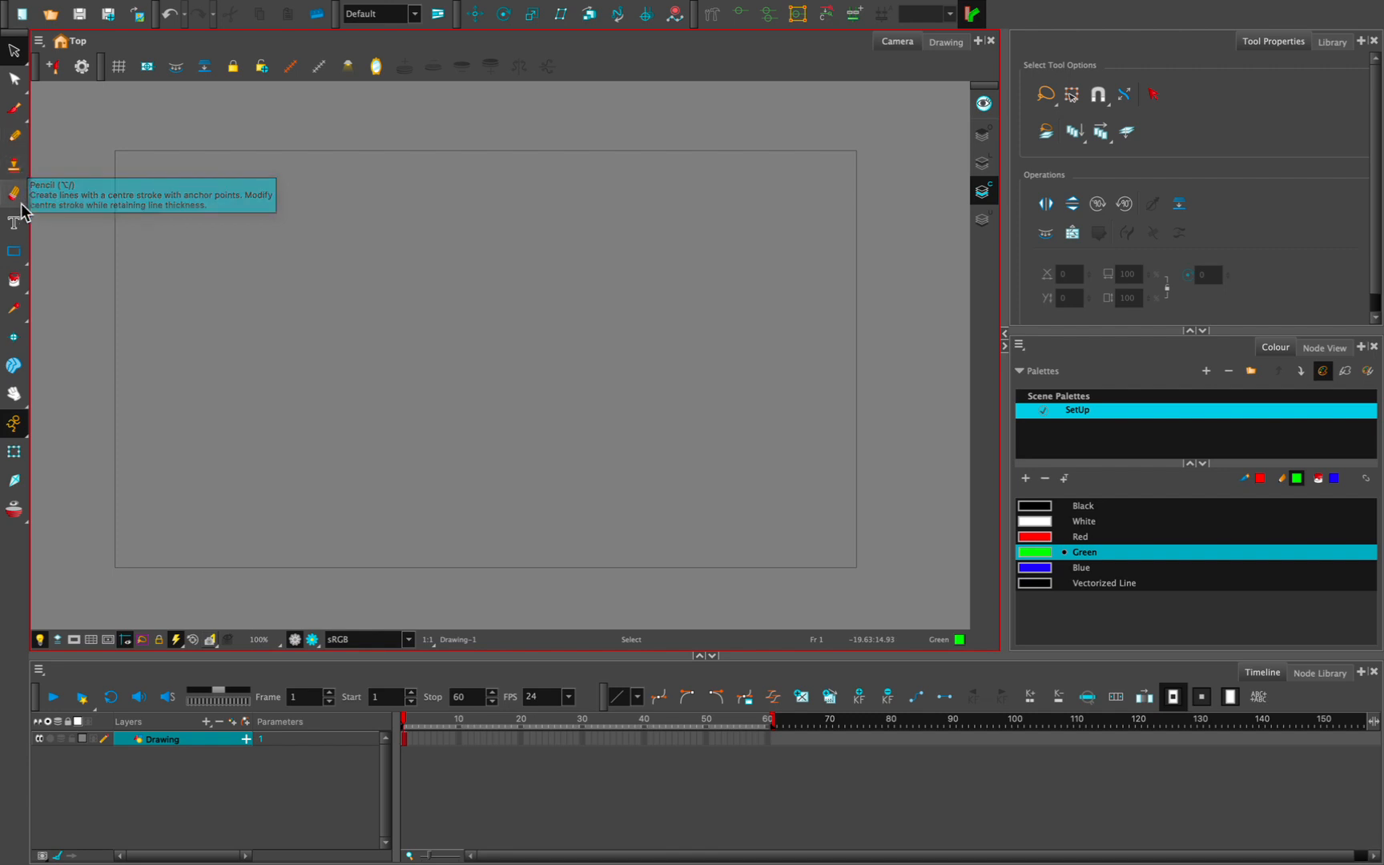
# - Activate the Rectangle tool and try Black, White, Red, Green, Blue and Vectorized Line as the pencil colour
pyautogui.moveTo(16, 254); pyautogui.dragTo(45, 242)
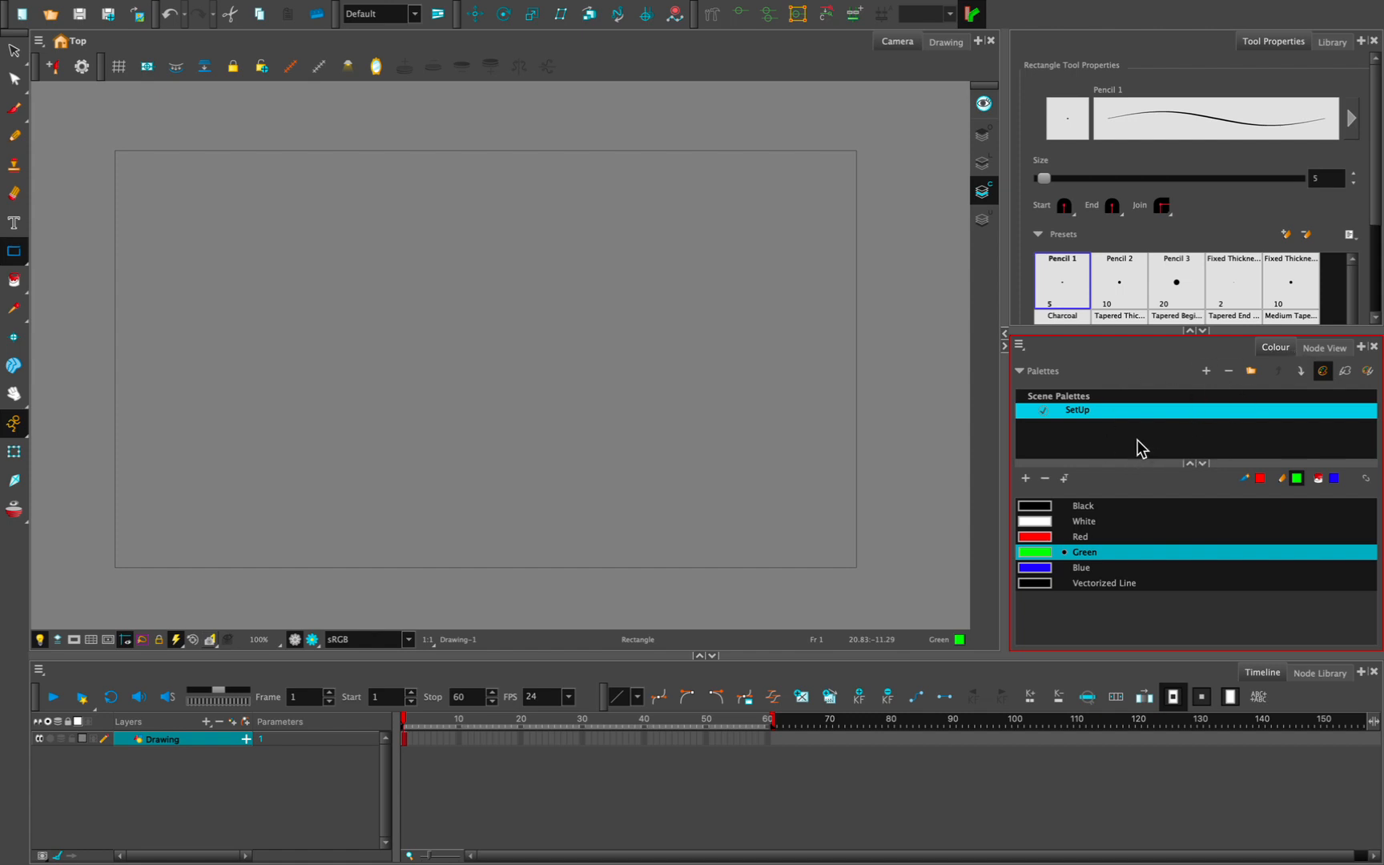
pyautogui.click(1073, 506)
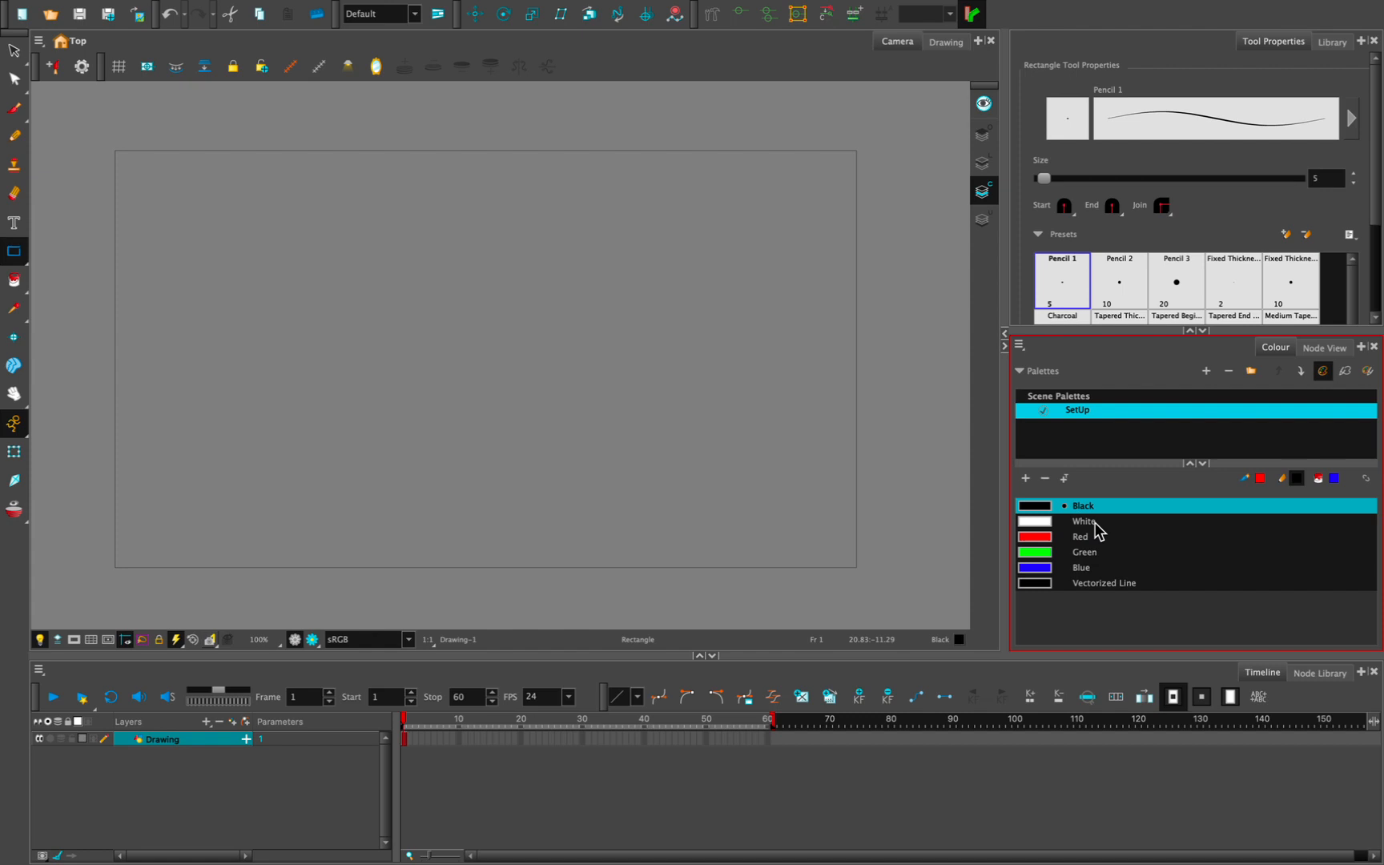
pyautogui.click(1095, 522)
pyautogui.click(1096, 537)
pyautogui.click(1096, 554)
pyautogui.click(1097, 567)
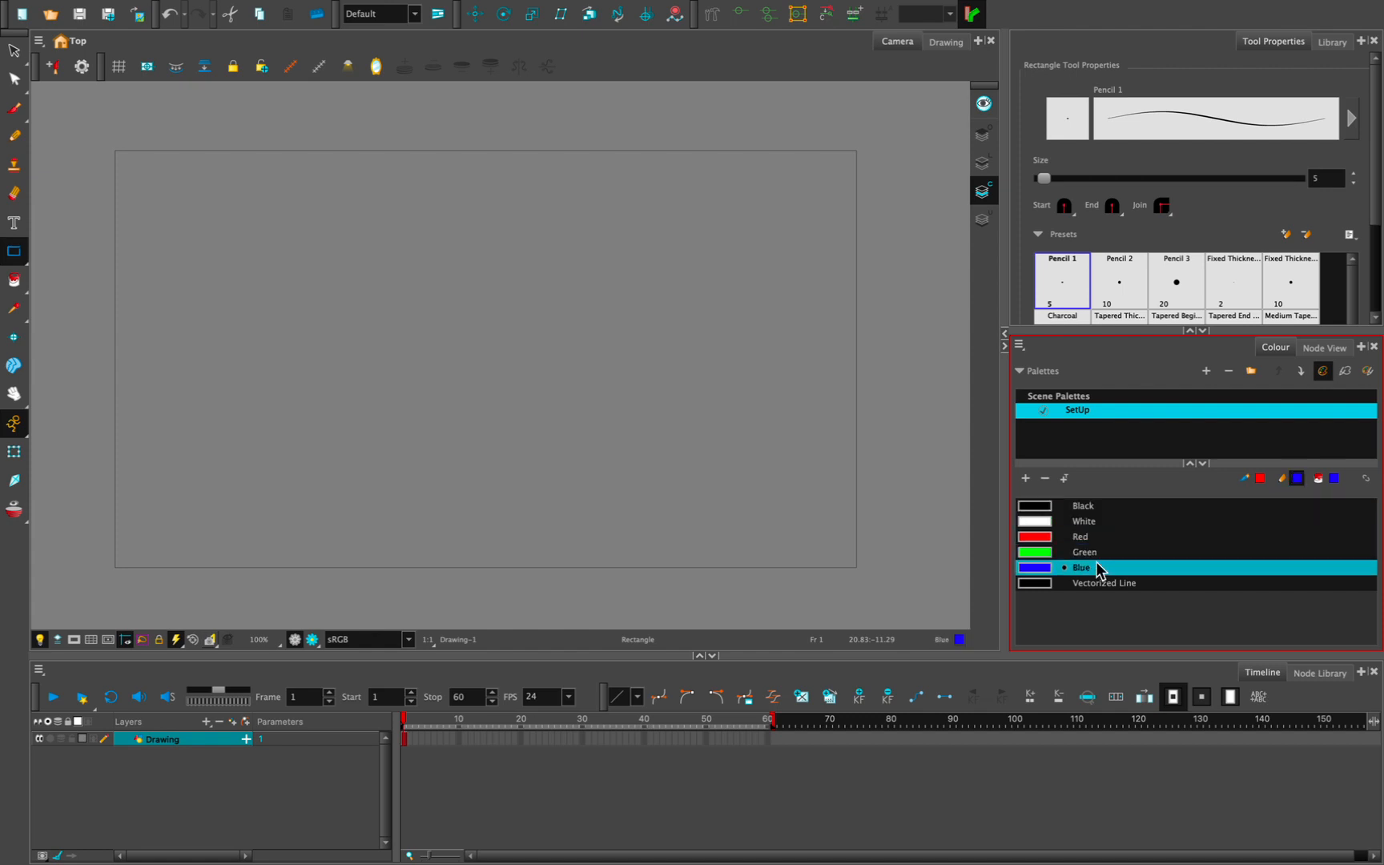
pyautogui.click(1100, 583)
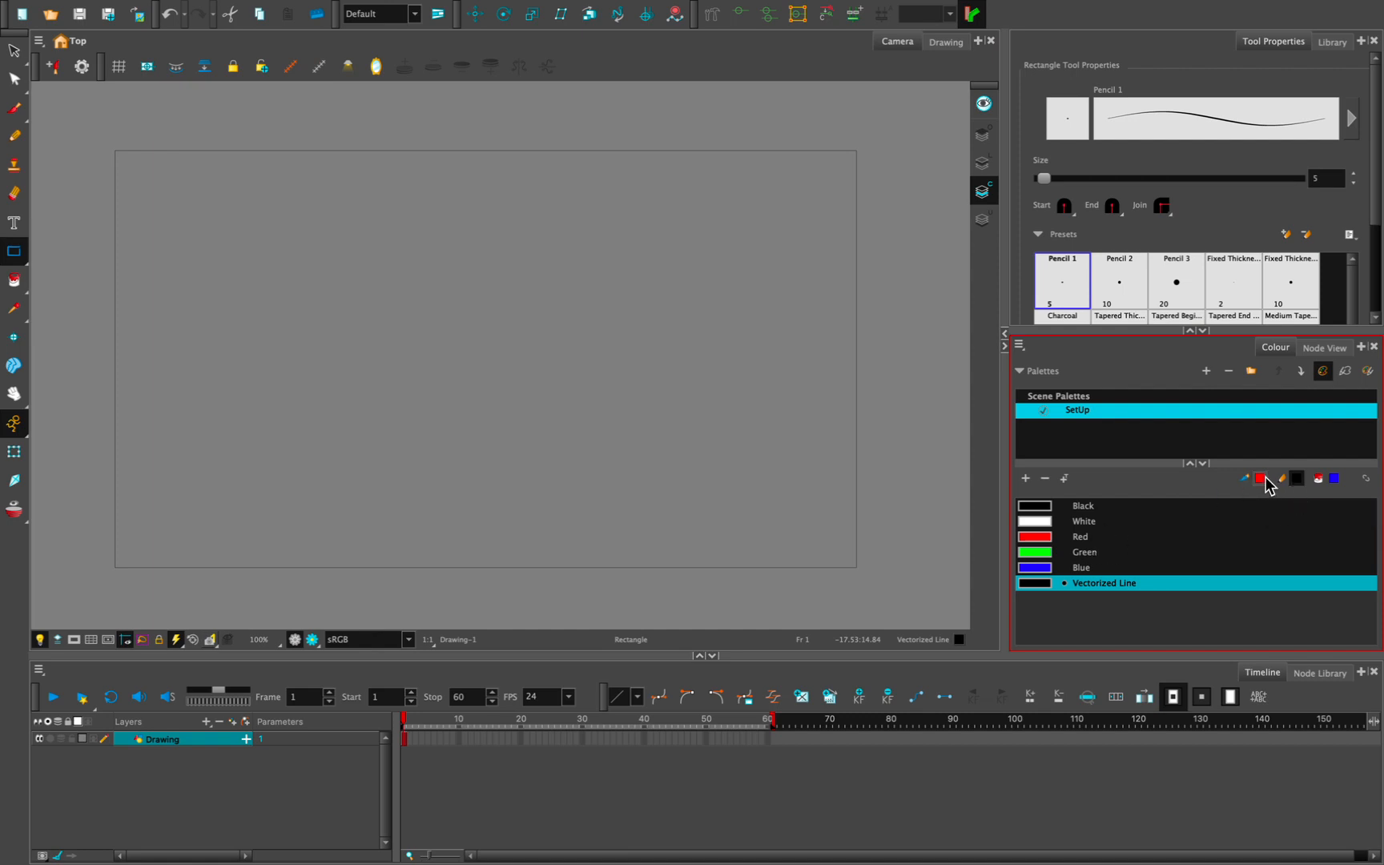
# - Change the current brush colour to Black and back to Red
pyautogui.click(1264, 479)
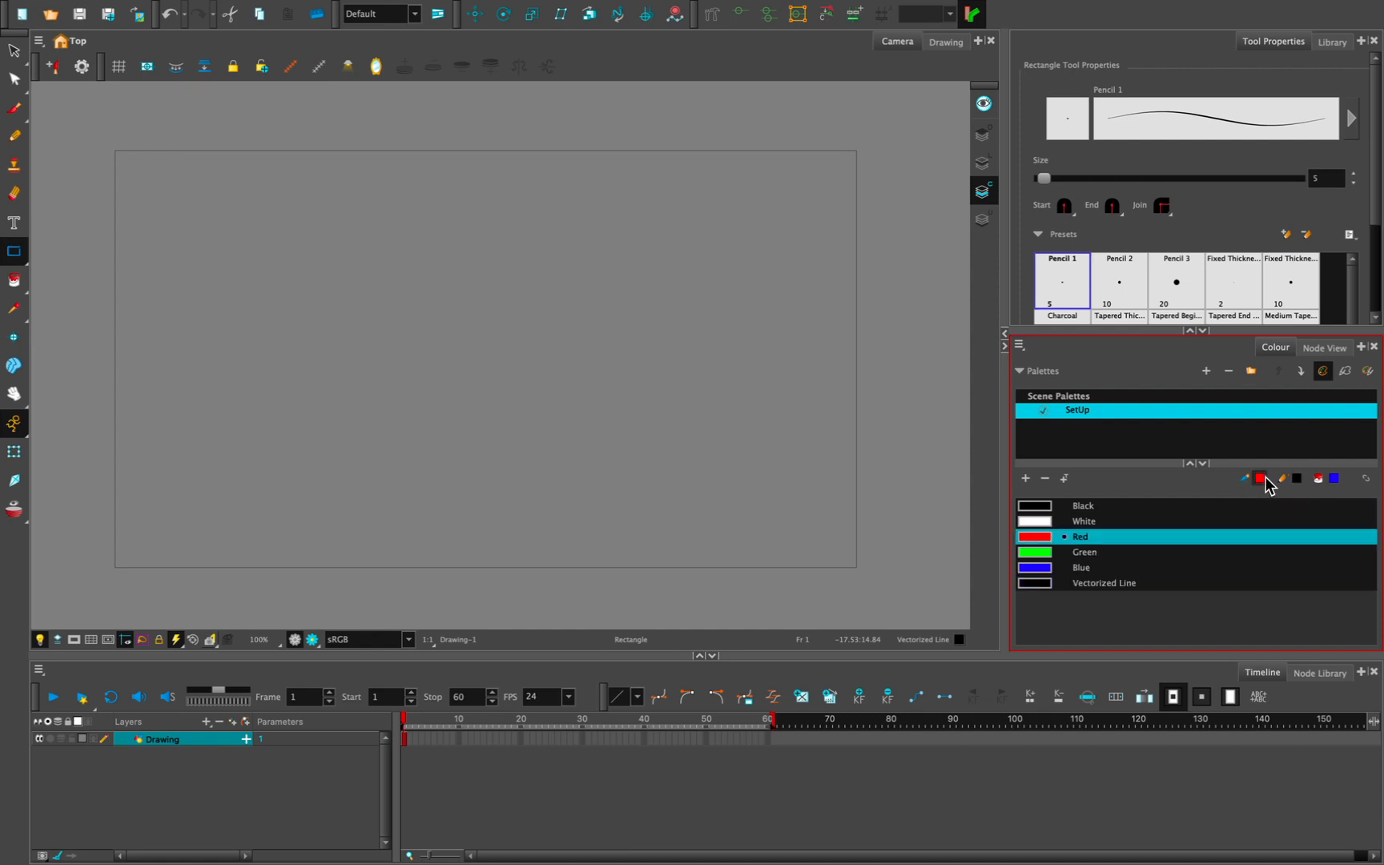
pyautogui.click(1077, 506)
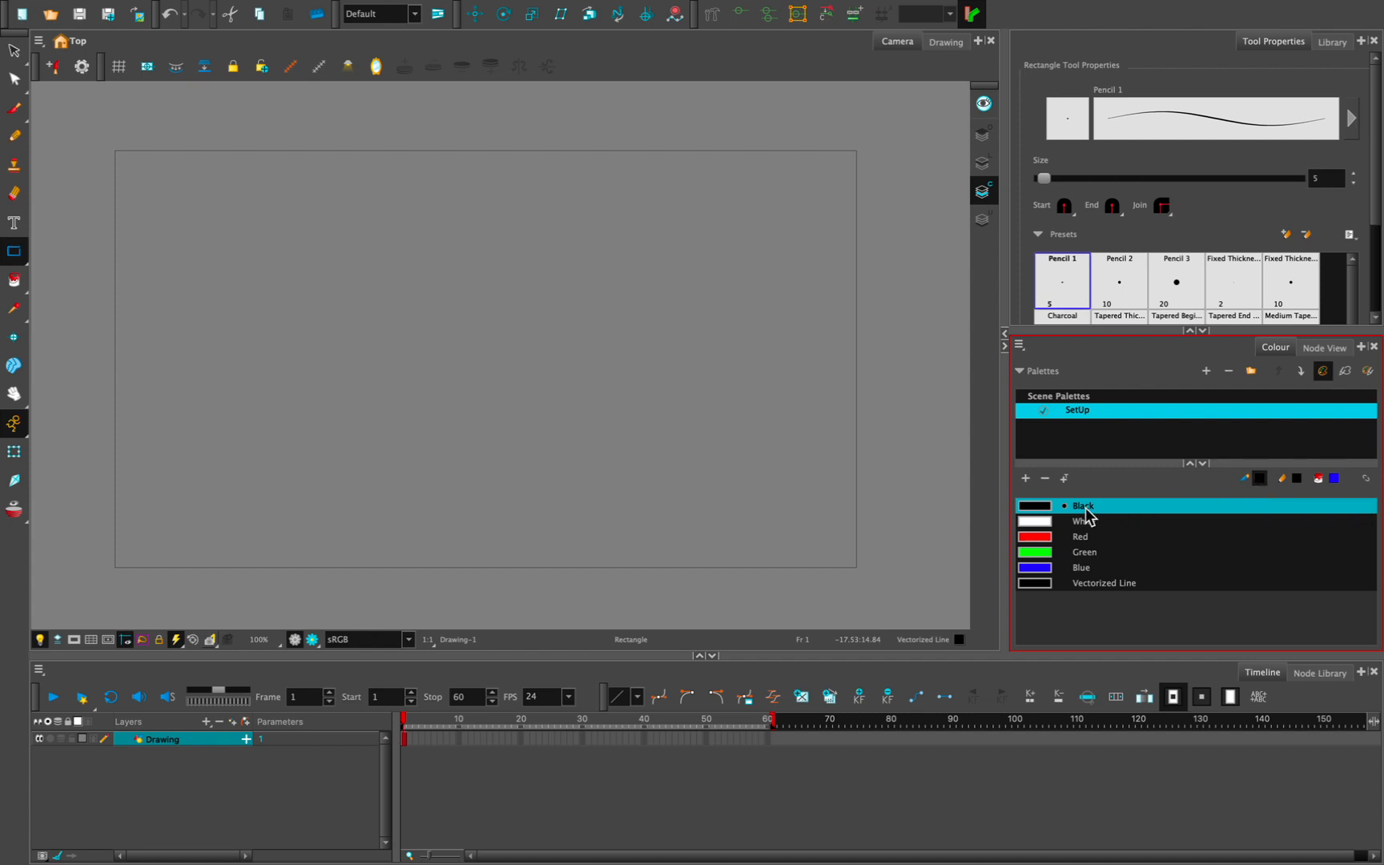
pyautogui.click(1041, 537)
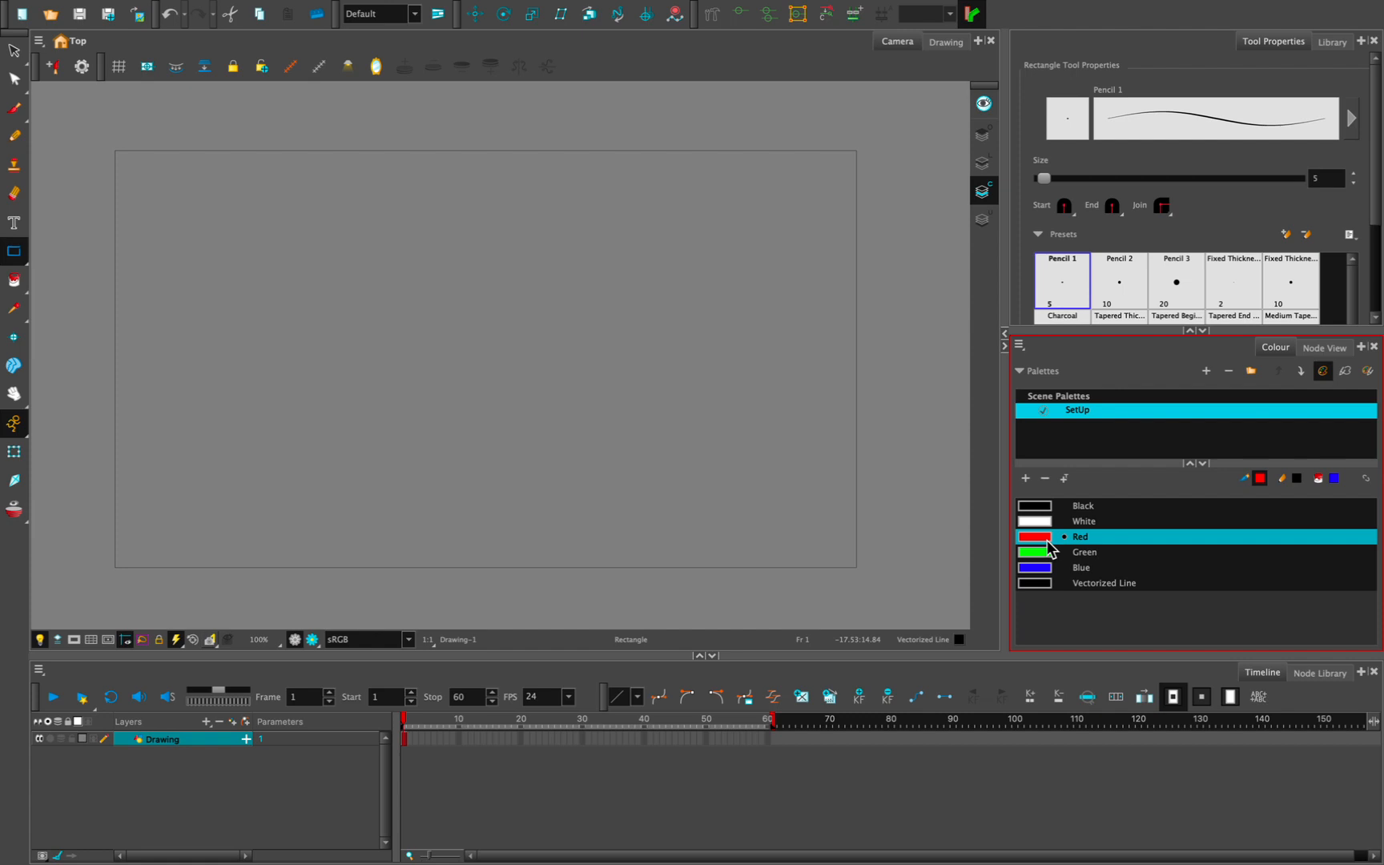
# - Link the brush, pencil and fill colours, set all three to Green, and unlink them again
pyautogui.click(1367, 481)
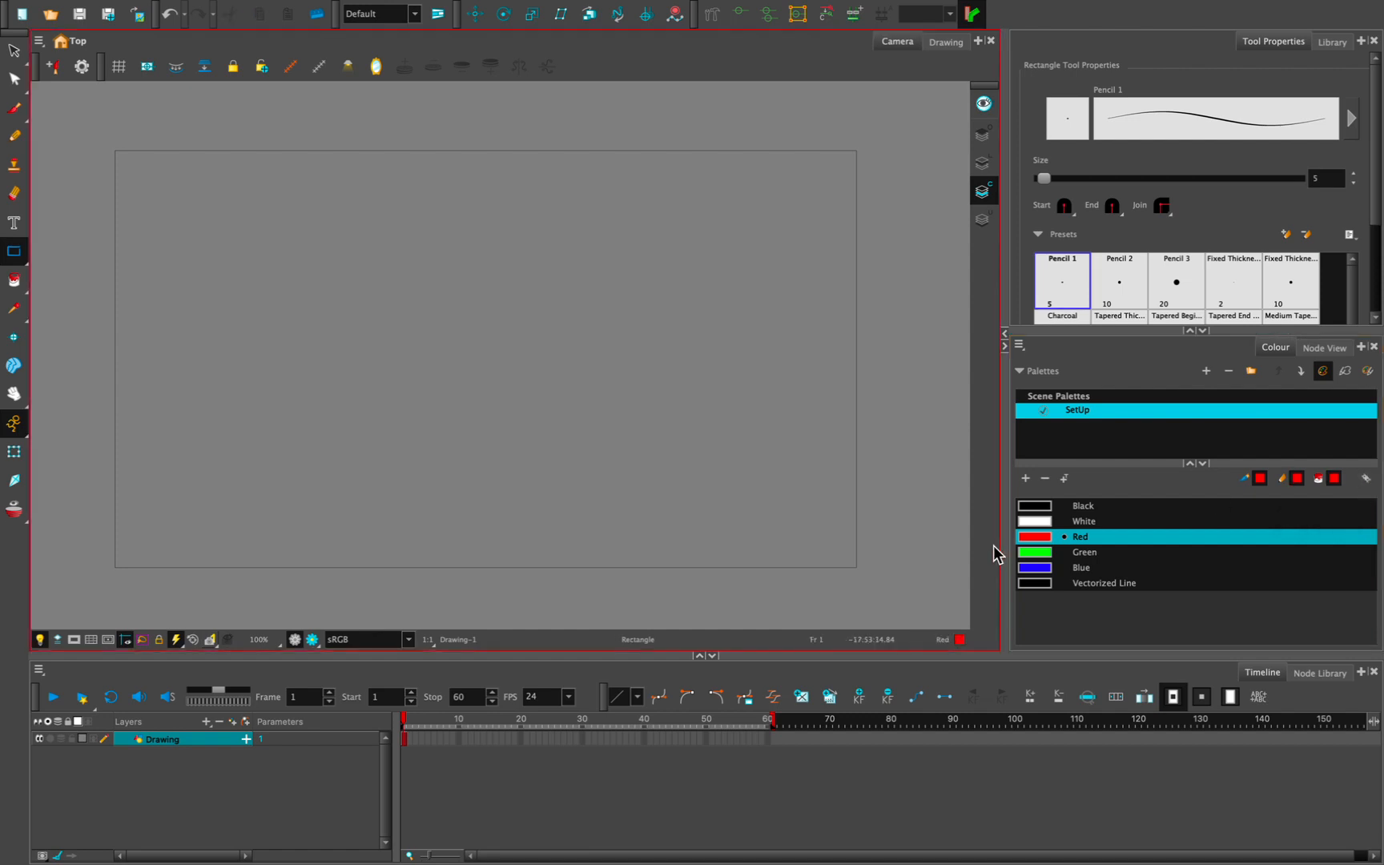
pyautogui.click(1085, 551)
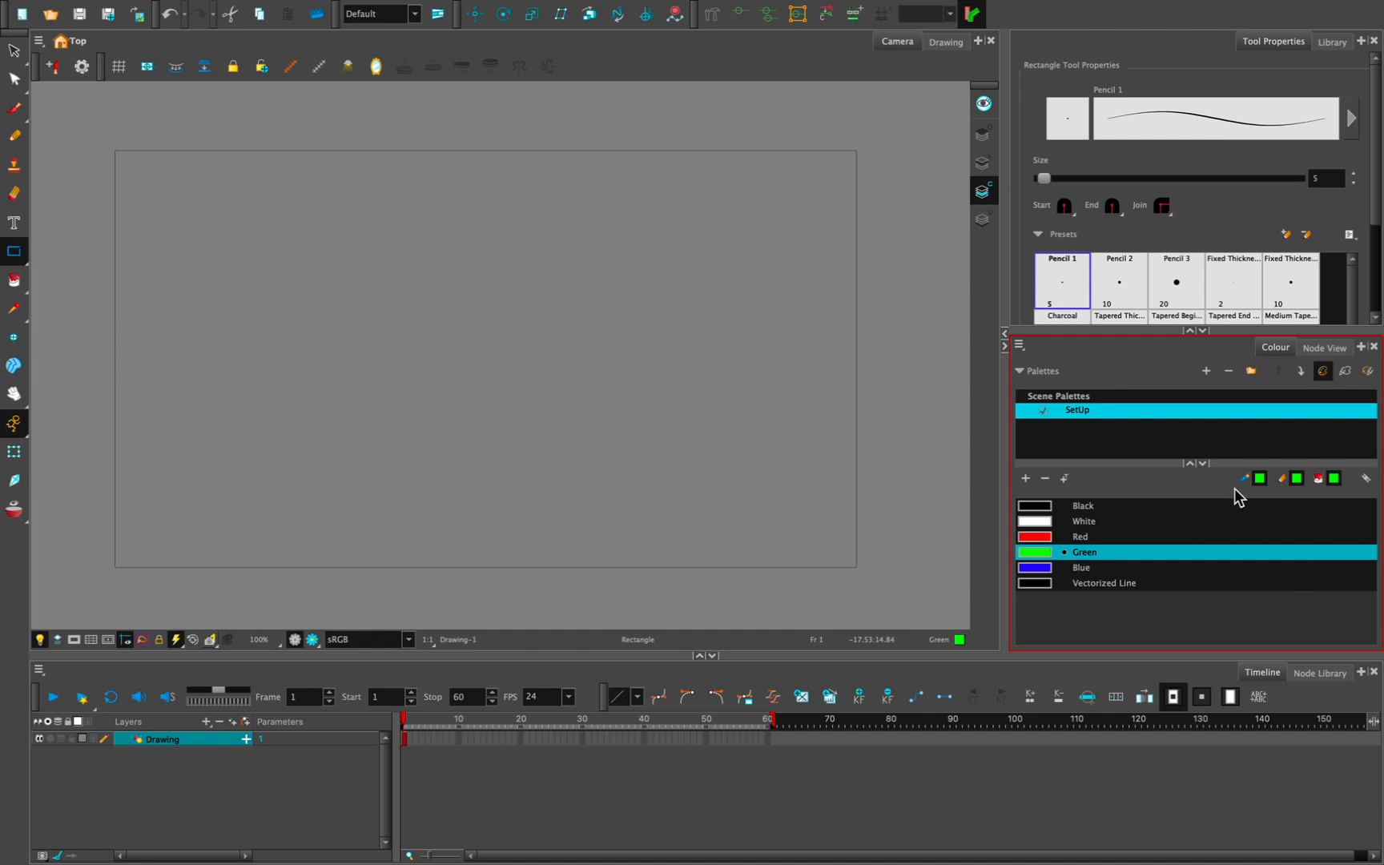
pyautogui.click(1367, 480)
# - Set the brush colour to Red and both the pencil and fill colours to Black
pyautogui.click(1094, 535)
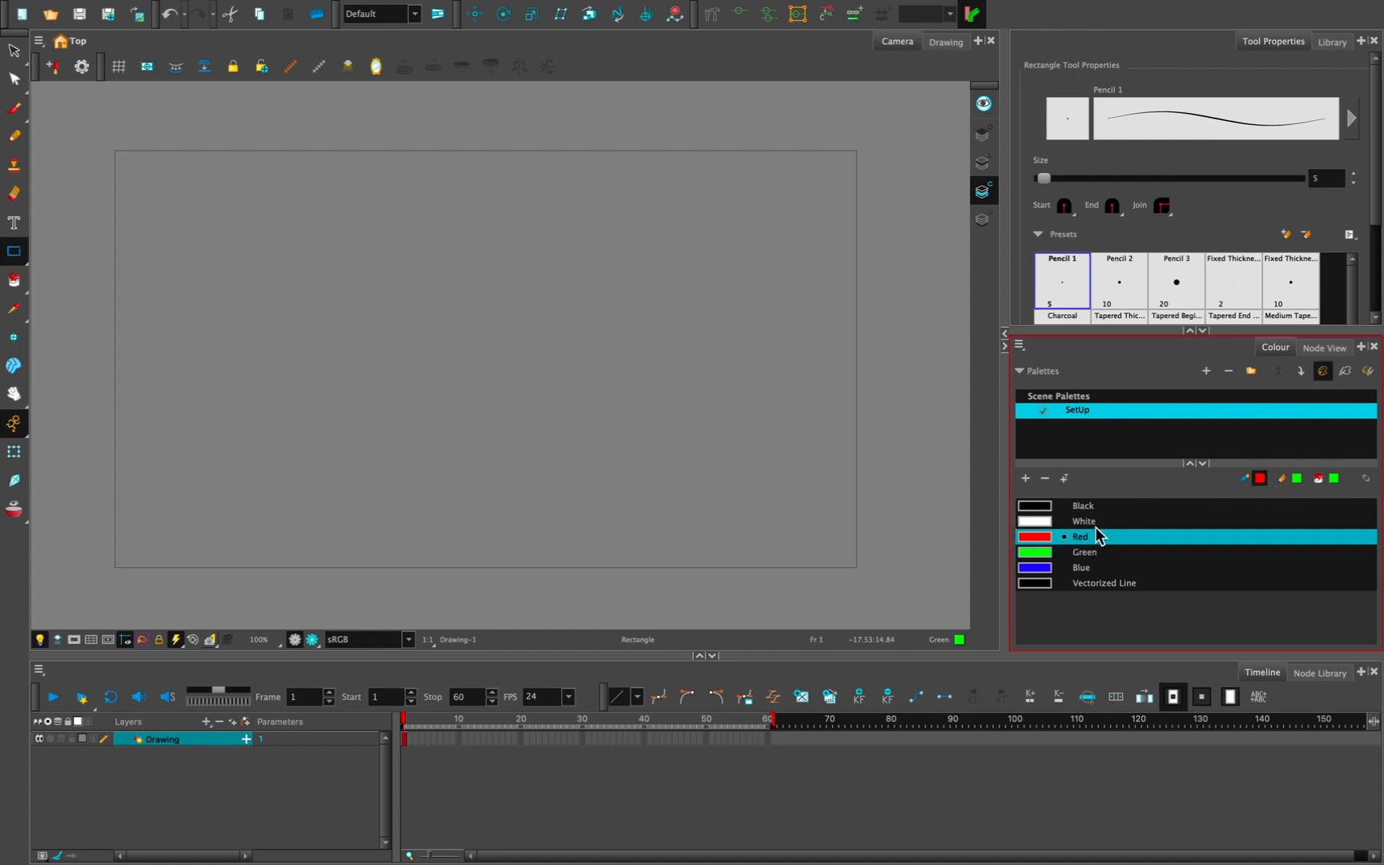
pyautogui.click(1297, 478)
pyautogui.click(1115, 508)
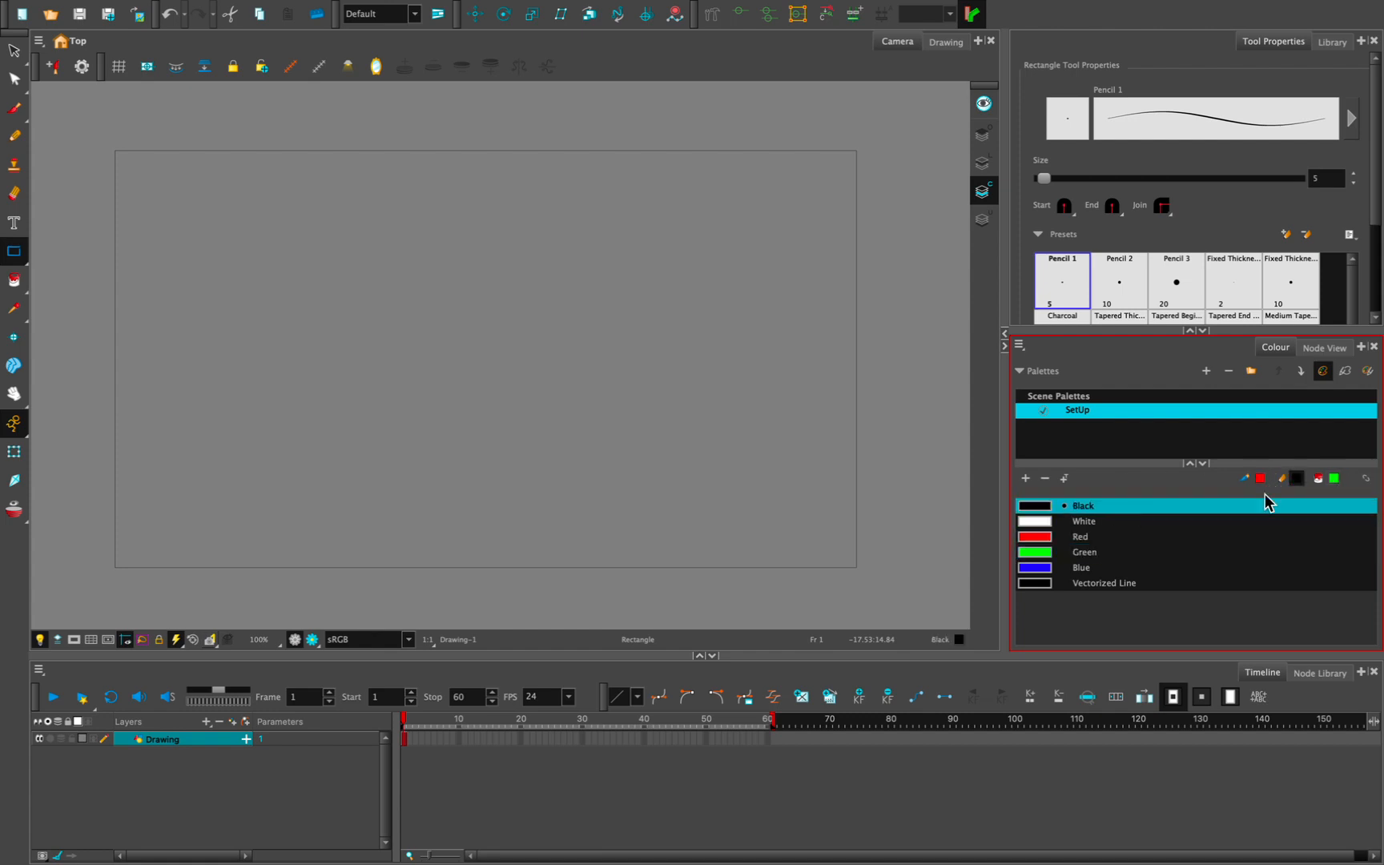
pyautogui.click(1335, 477)
pyautogui.click(1086, 508)
# - Set the pencil colour to Green and the fill colour to Blue, leaving the Red brush colour current
pyautogui.click(1261, 480)
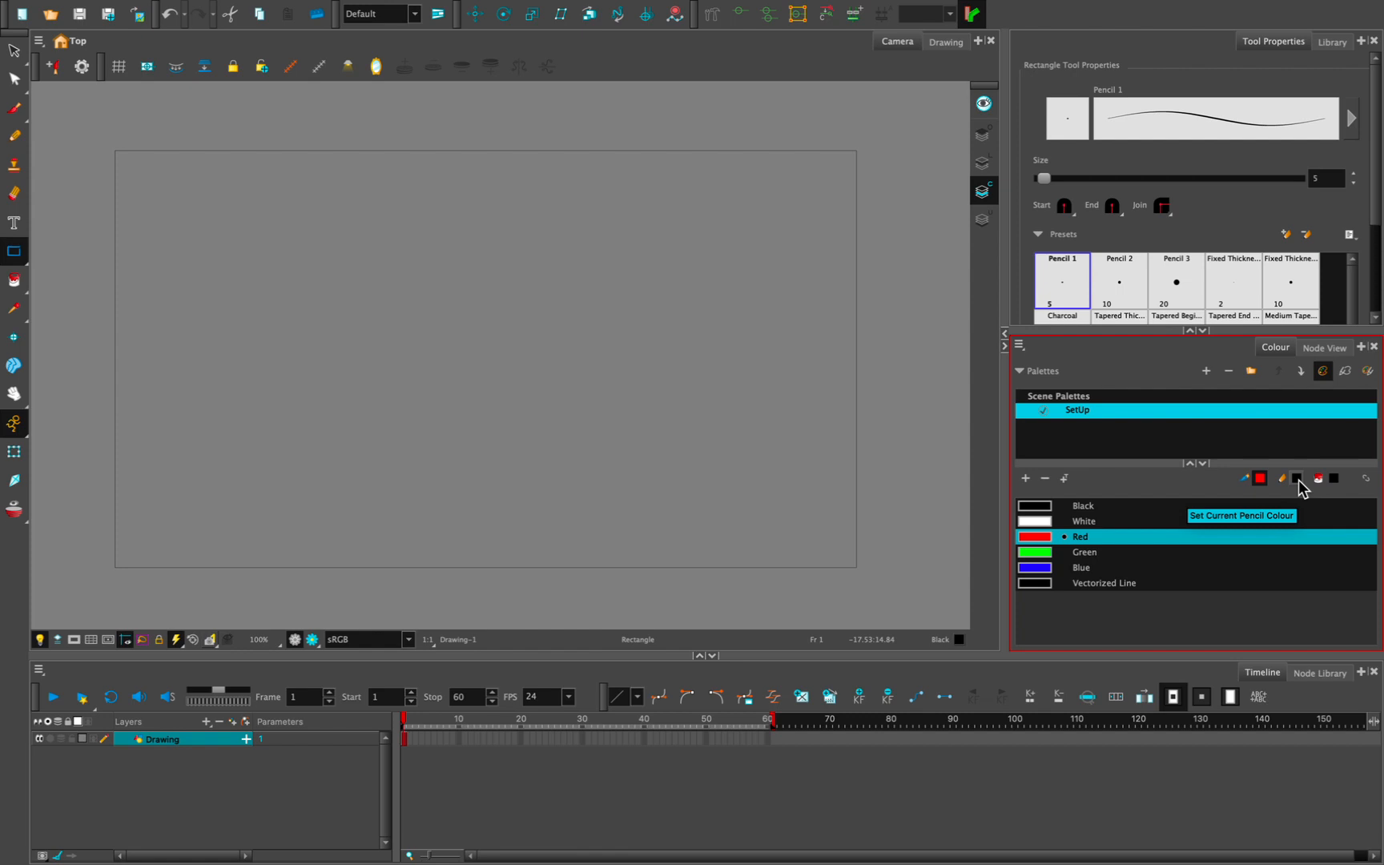
pyautogui.click(1298, 479)
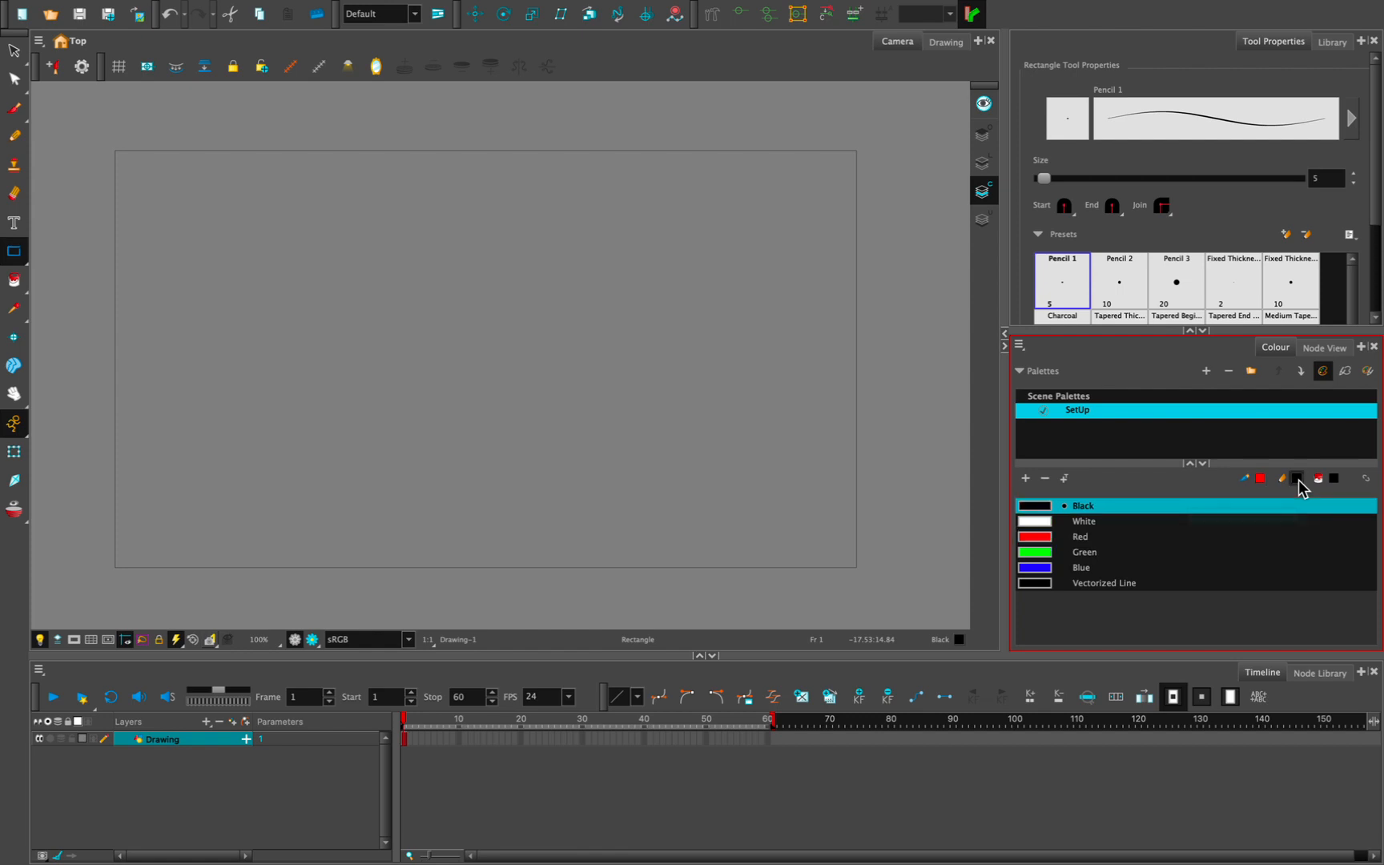
pyautogui.click(1035, 554)
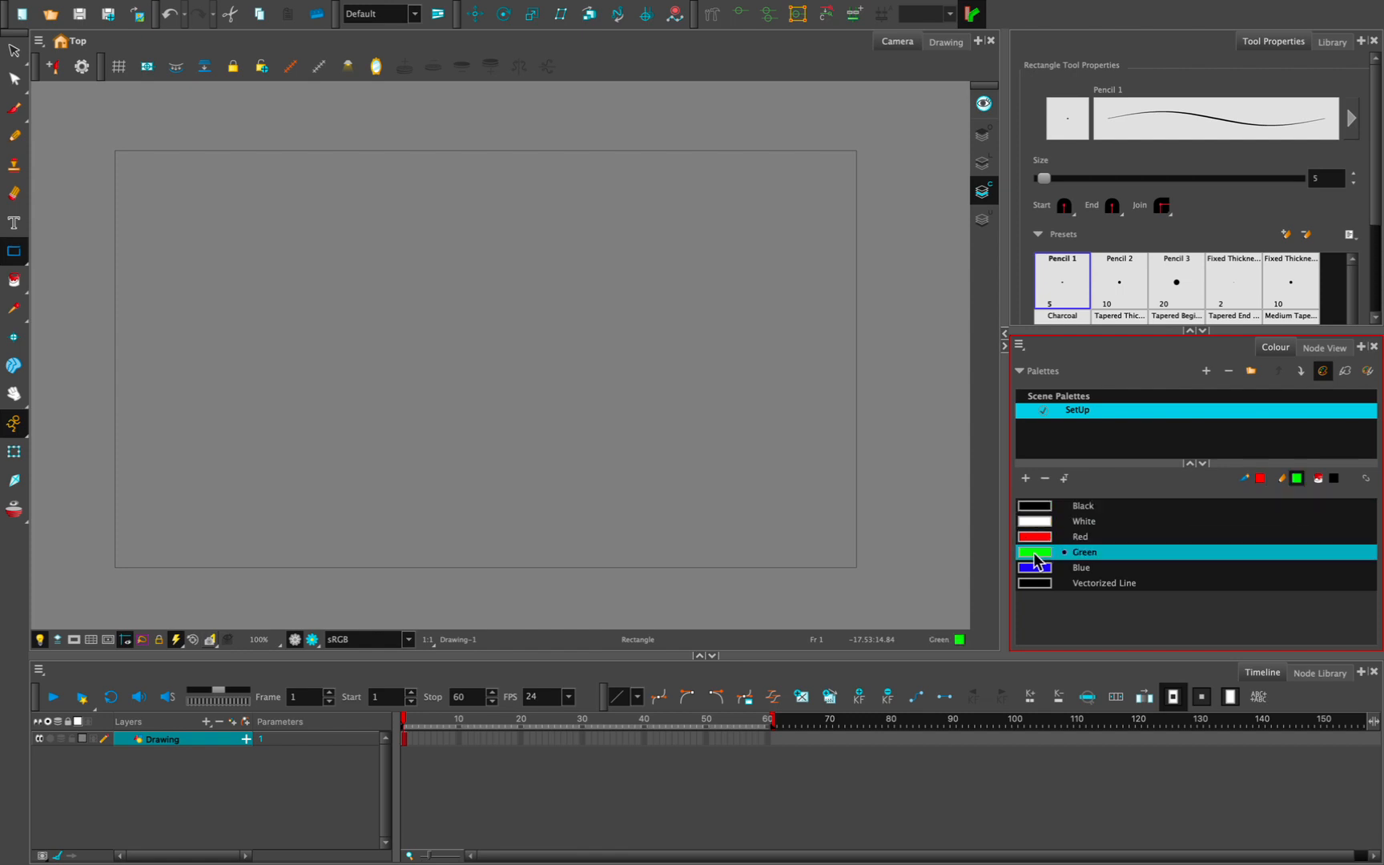
pyautogui.click(1335, 479)
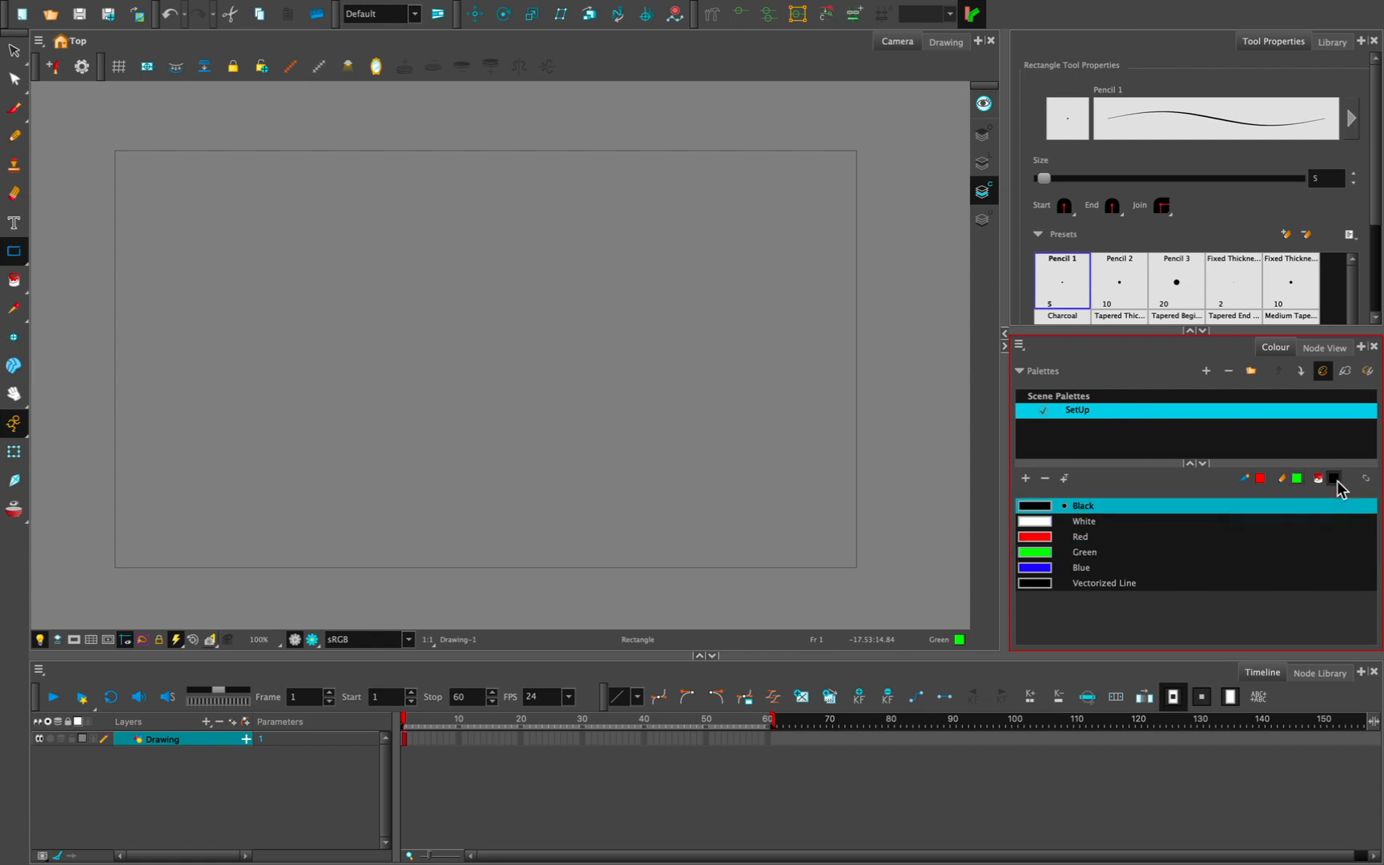
pyautogui.click(1067, 568)
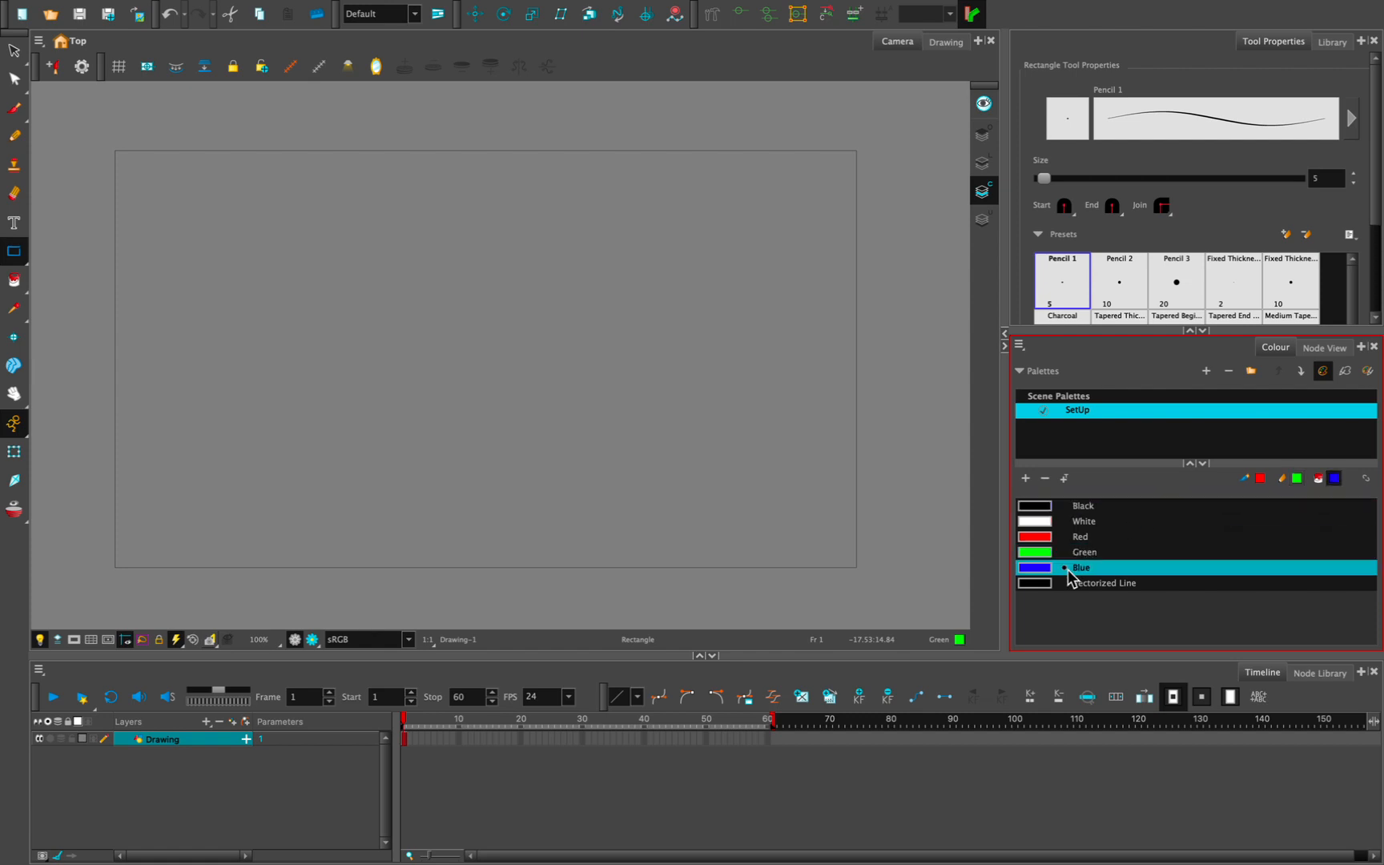
pyautogui.click(1100, 536)
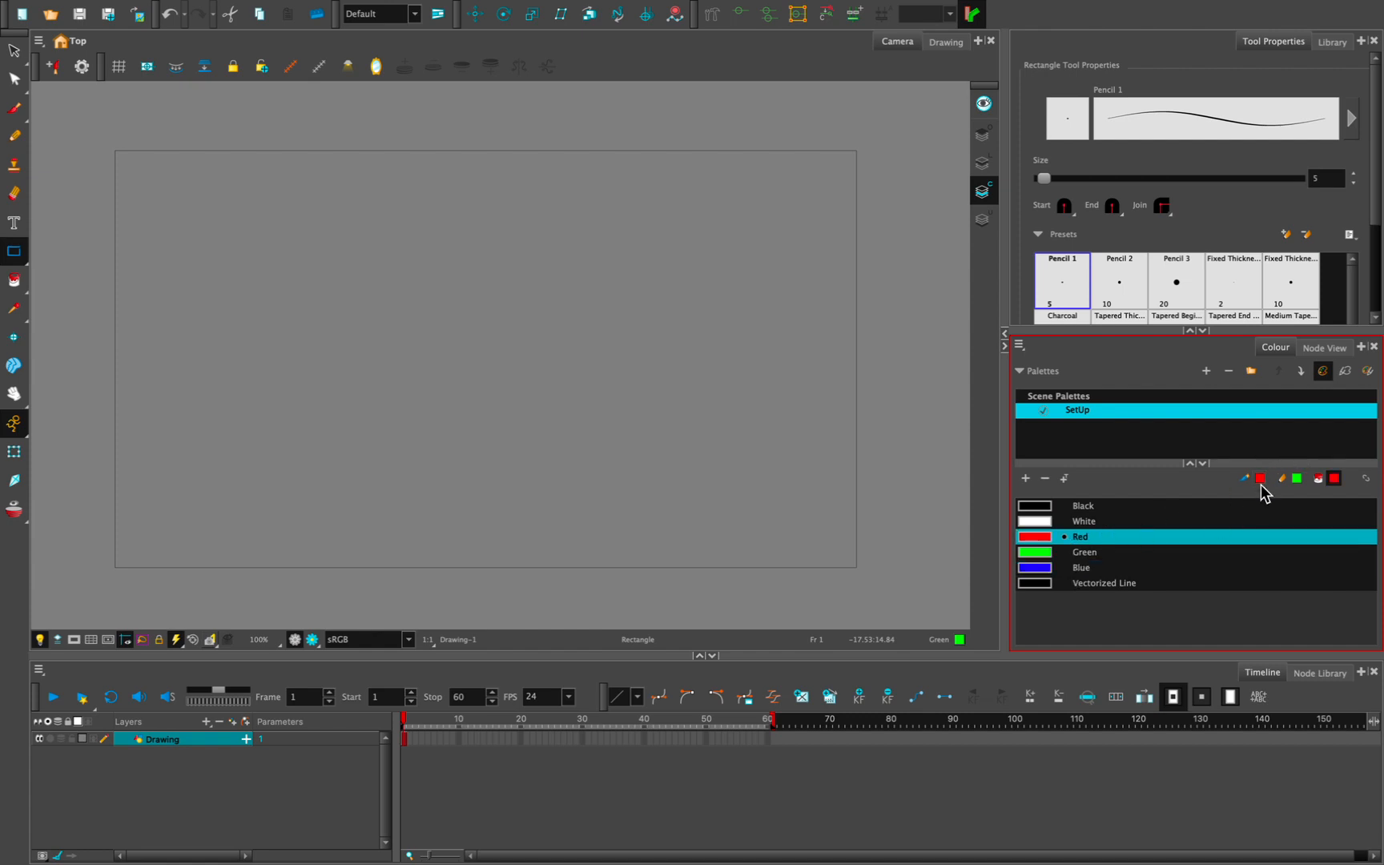
pyautogui.click(1037, 568)
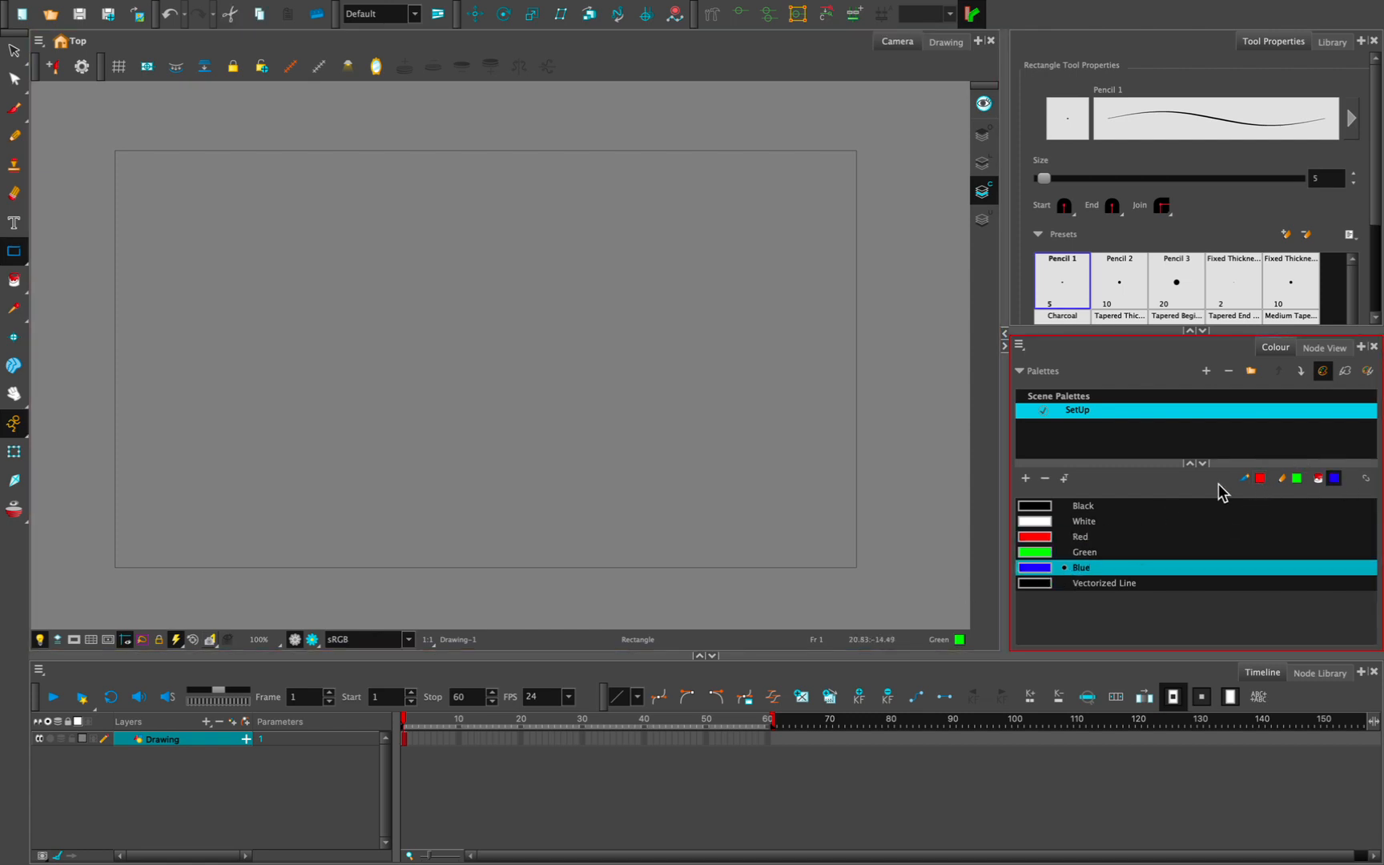
pyautogui.click(1262, 480)
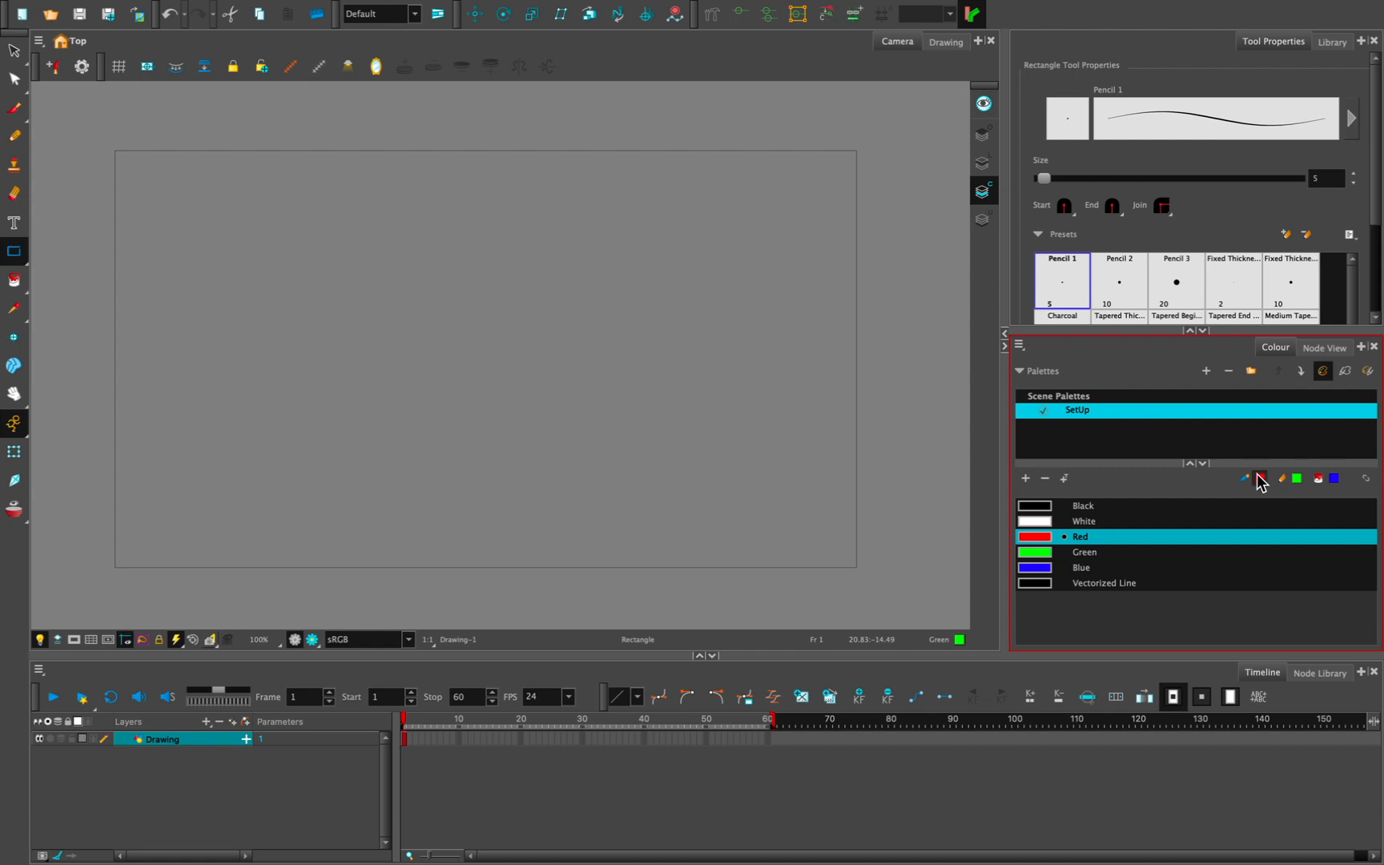
# - Paint a thin diagonal Red stroke across the upper part of the camera frame using the Solid Brush 1 preset
pyautogui.click(15, 111)
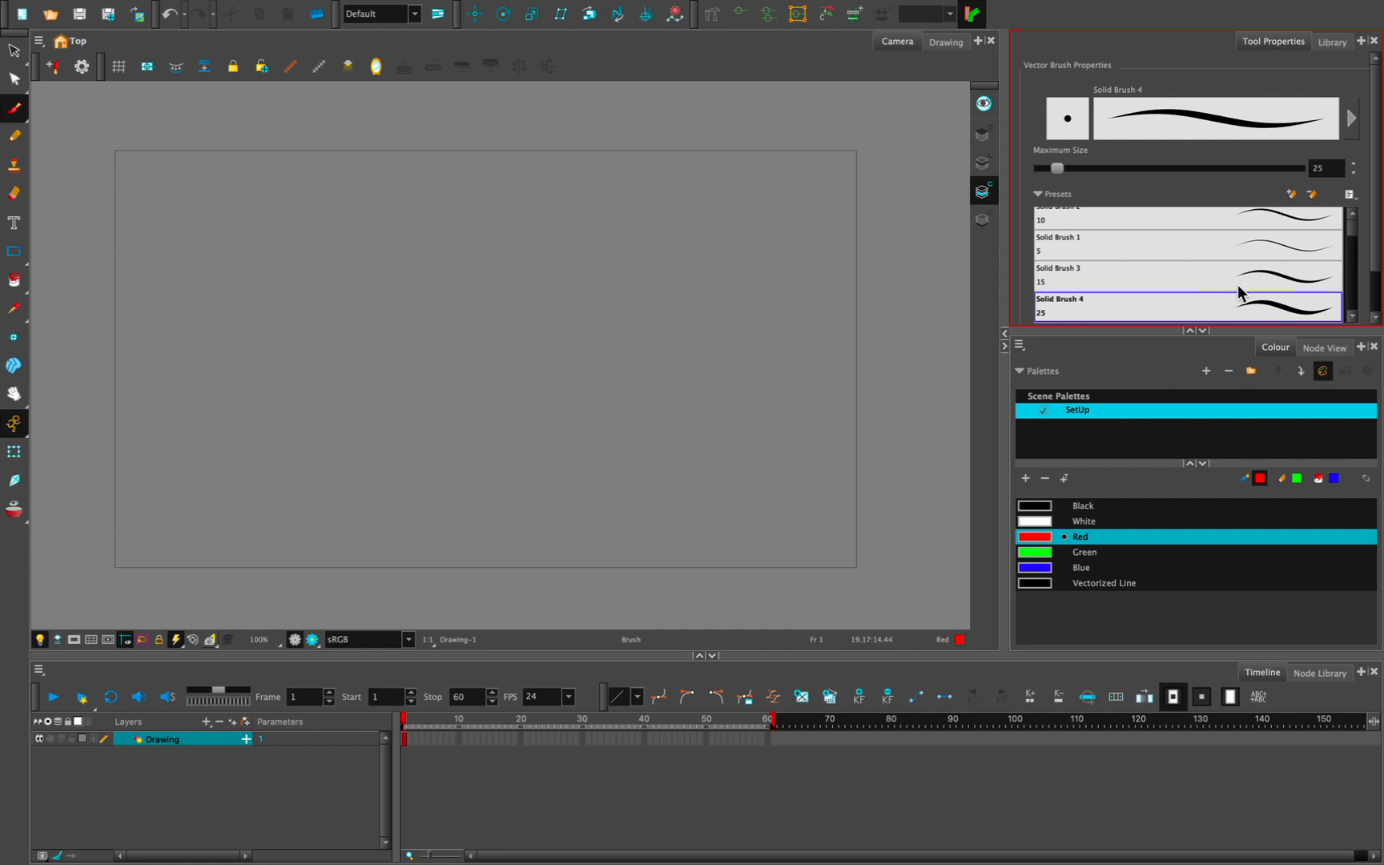
pyautogui.scroll(1, 1238, 291)
pyautogui.click(1148, 253)
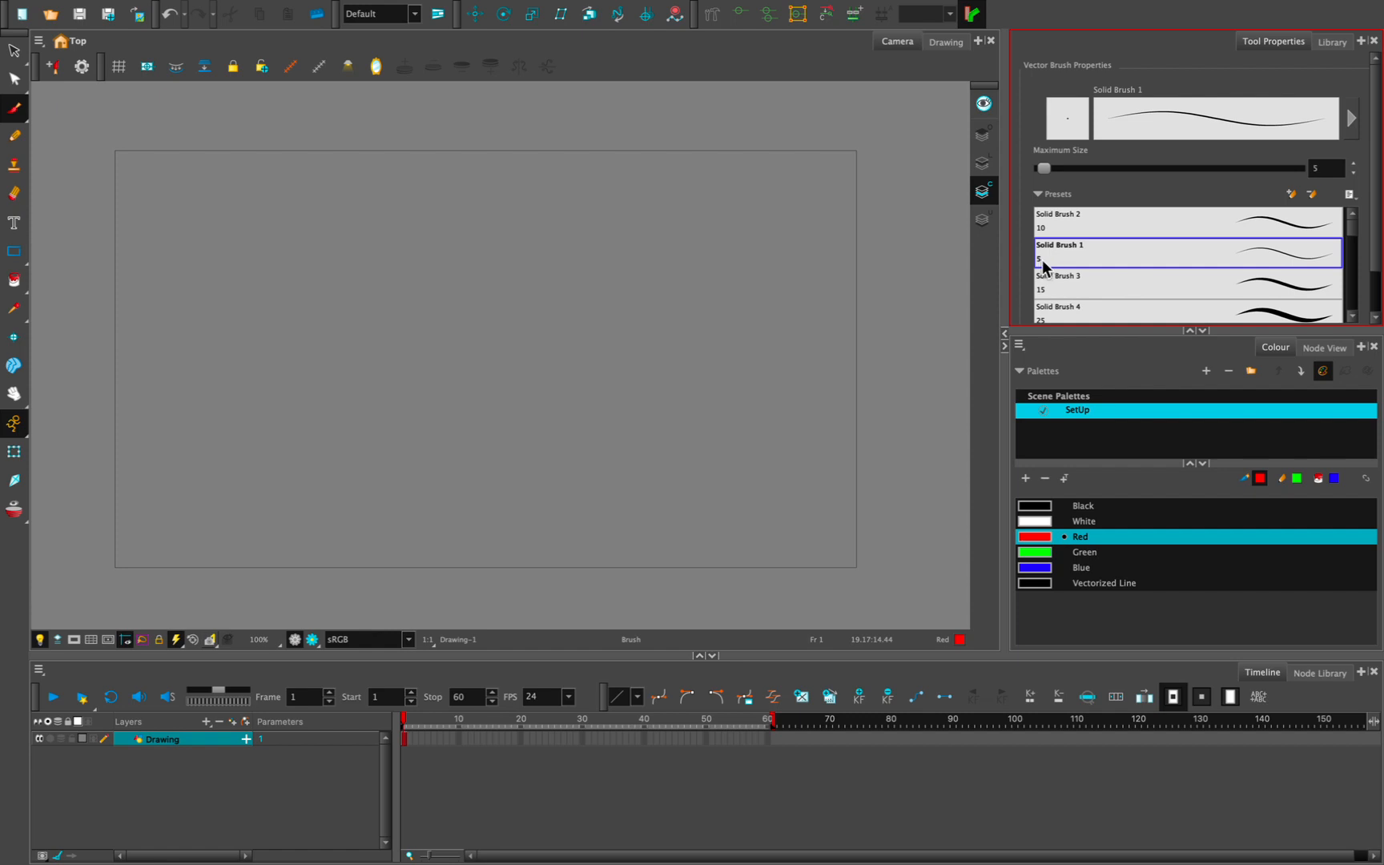
pyautogui.moveTo(304, 224); pyautogui.dragTo(739, 377)
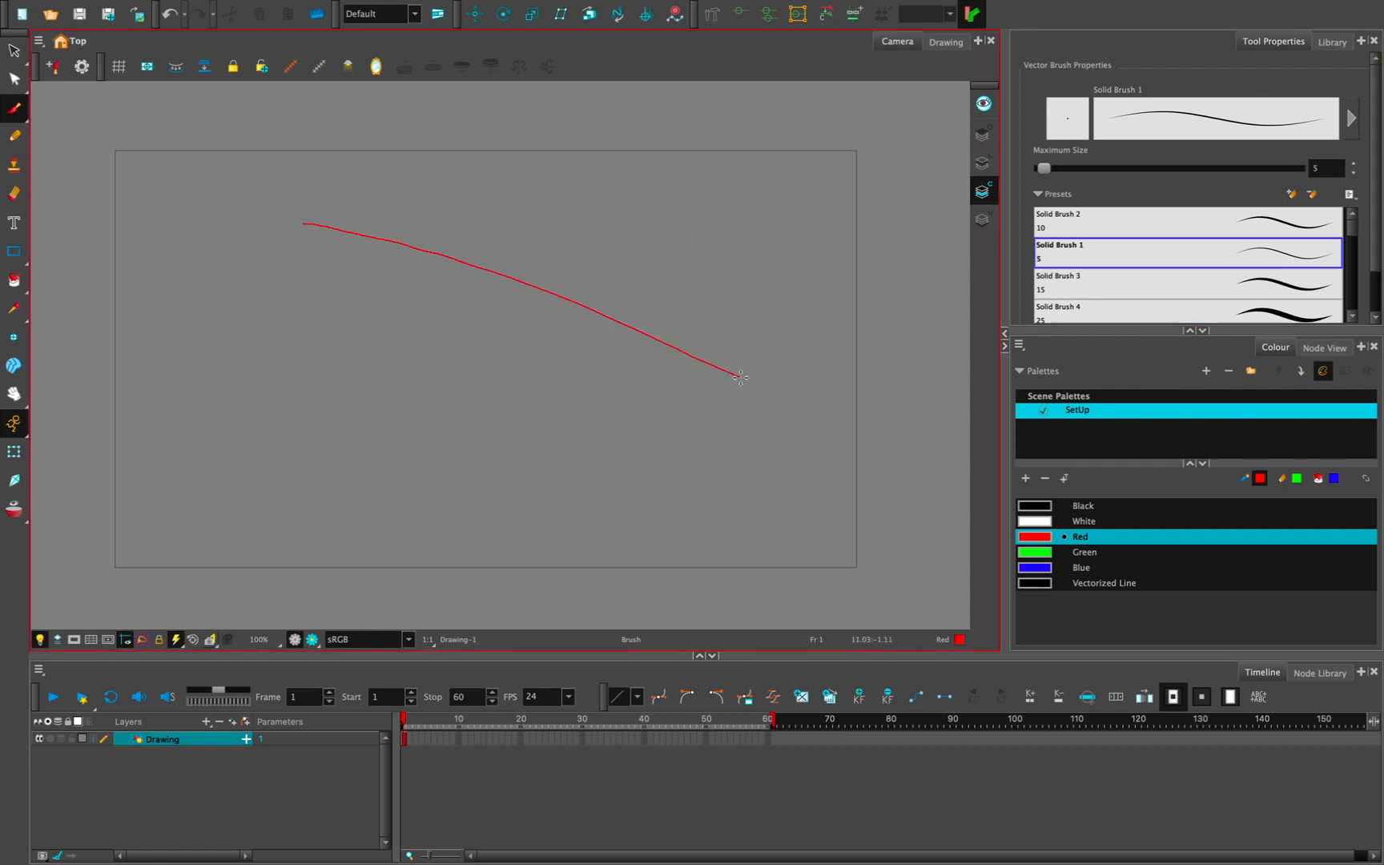
# - Paint a thicker diagonal Red stroke below the thin one using the Solid Brush 4 preset
pyautogui.scroll(-2, 1081, 287)
pyautogui.click(1081, 290)
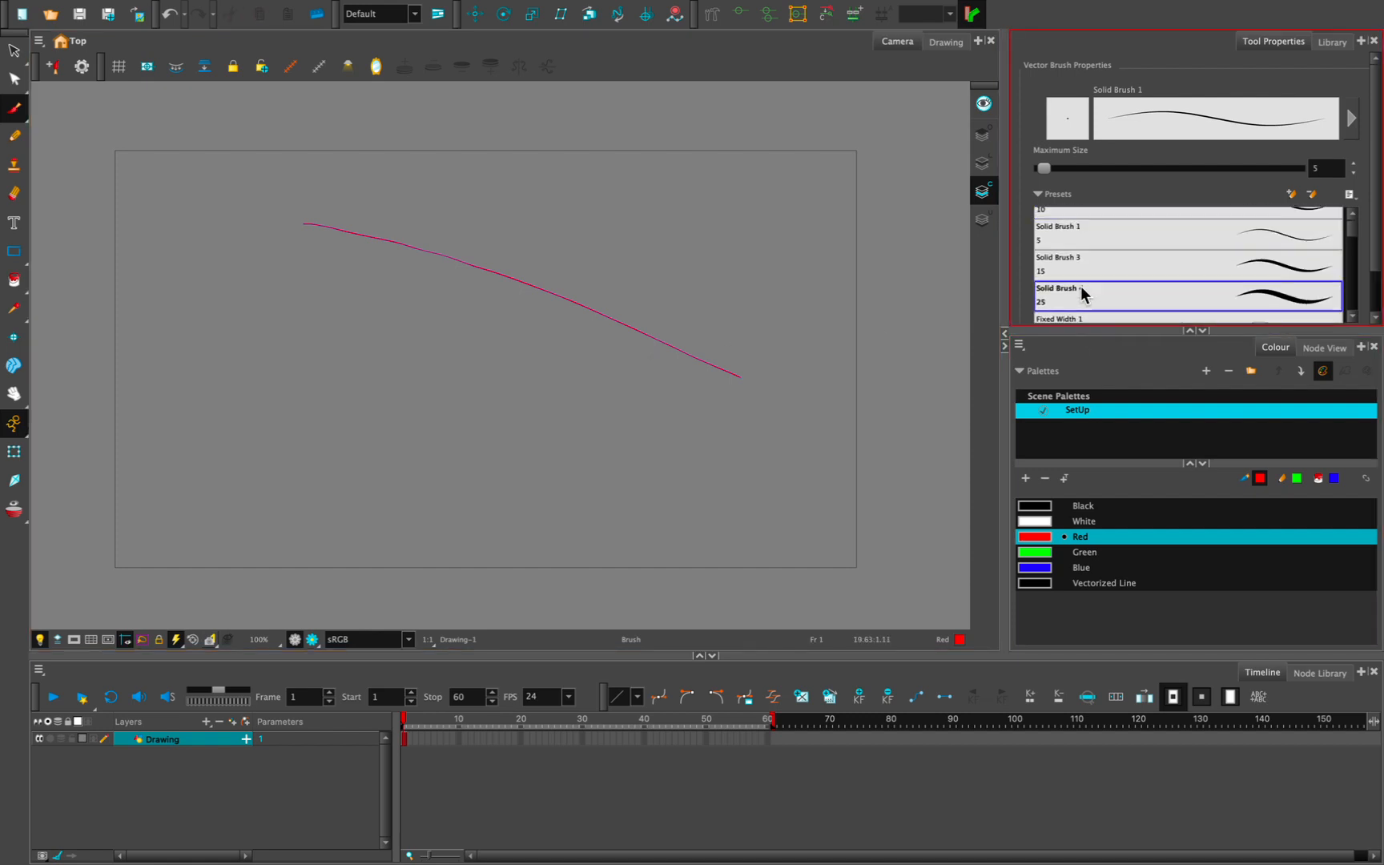
pyautogui.moveTo(255, 275); pyautogui.dragTo(690, 440)
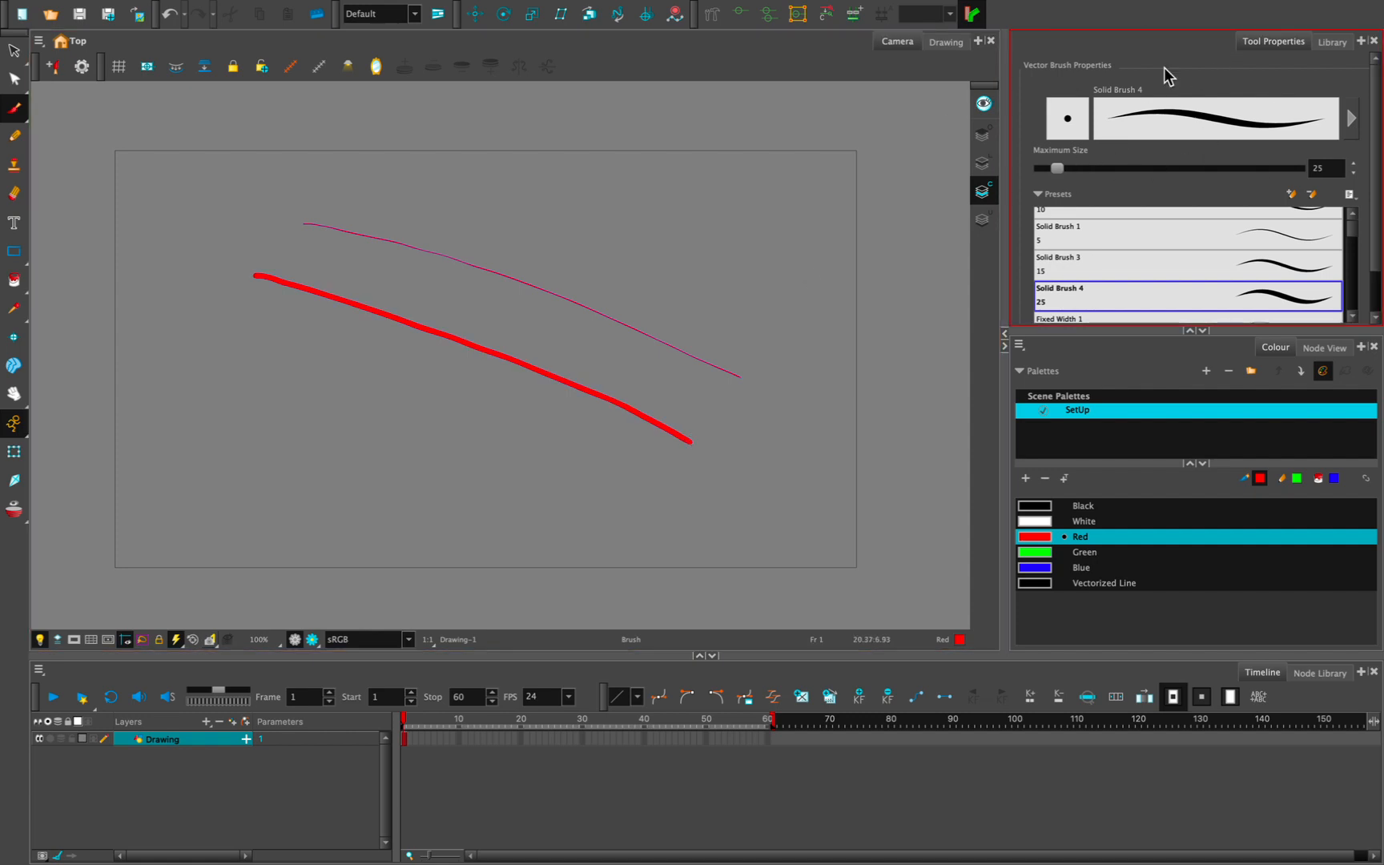
# - Paint a wide Red brush stroke rising diagonally across the earlier strokes with the maximum size set to 110
pyautogui.moveTo(1059, 170); pyautogui.dragTo(1111, 169)
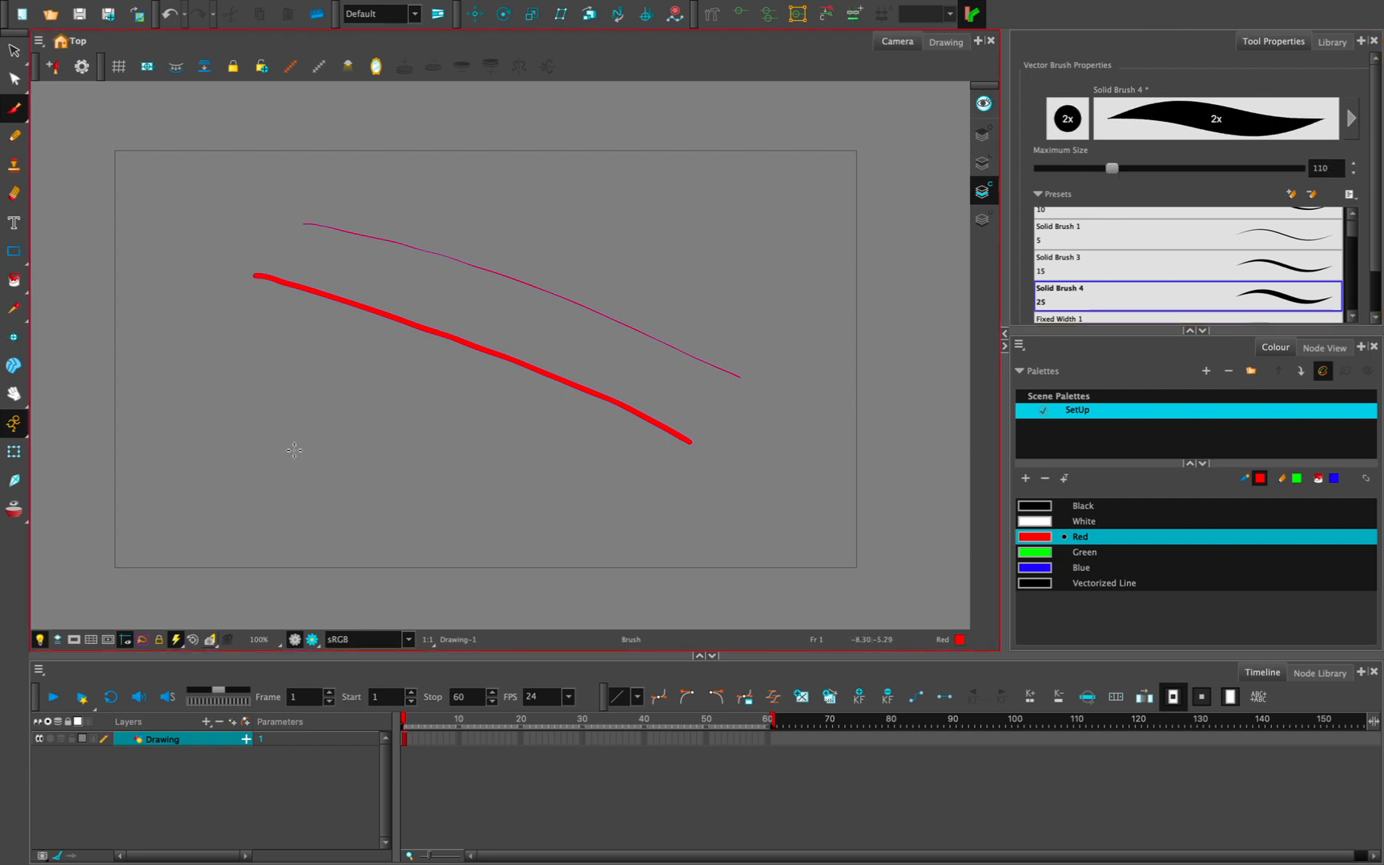
pyautogui.moveTo(293, 451); pyautogui.dragTo(732, 142)
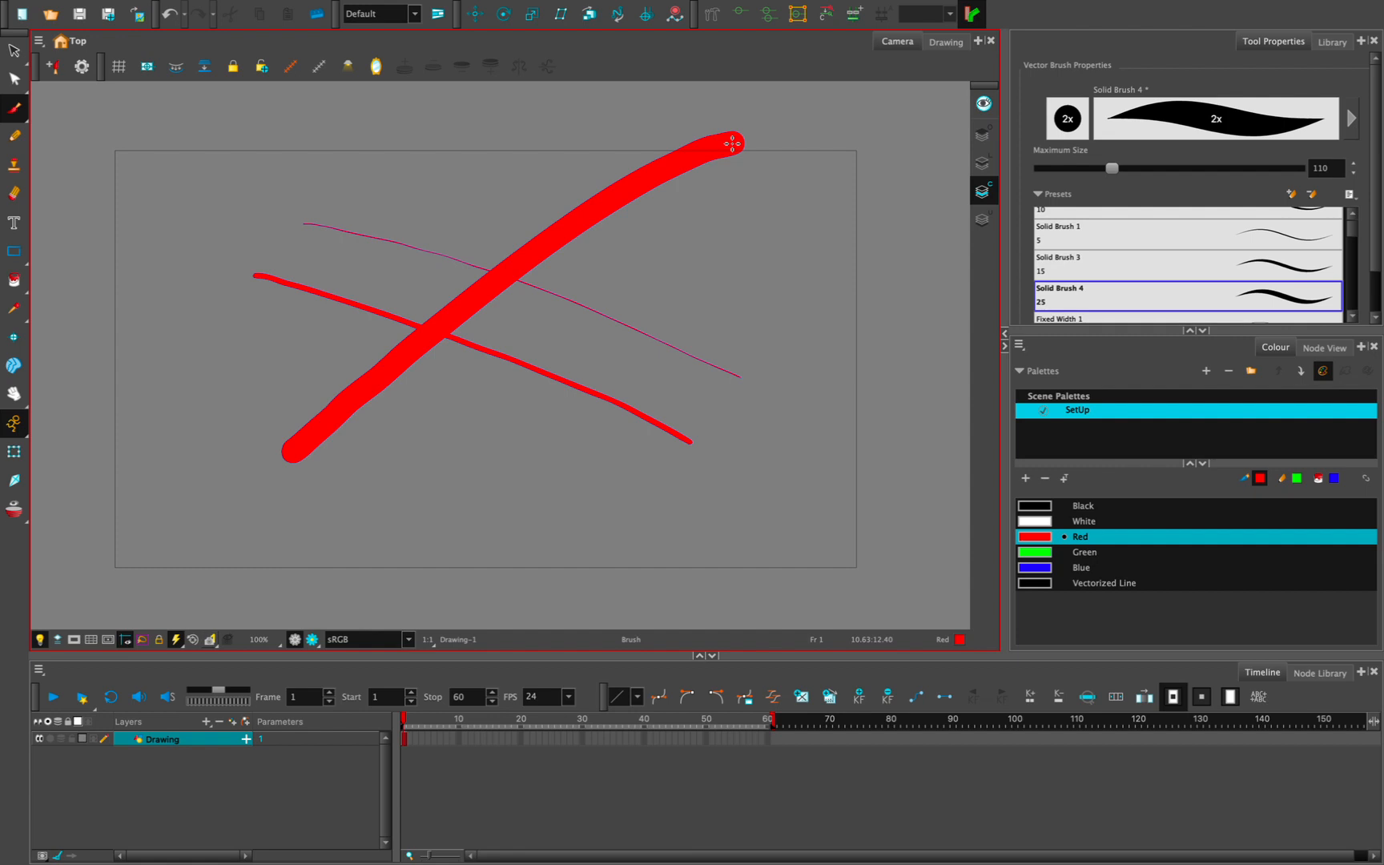
# - Draw a thin Green diagonal line with the Pencil tool, using the Pencil 1 preset, beside the wide red stroke
pyautogui.click(16, 137)
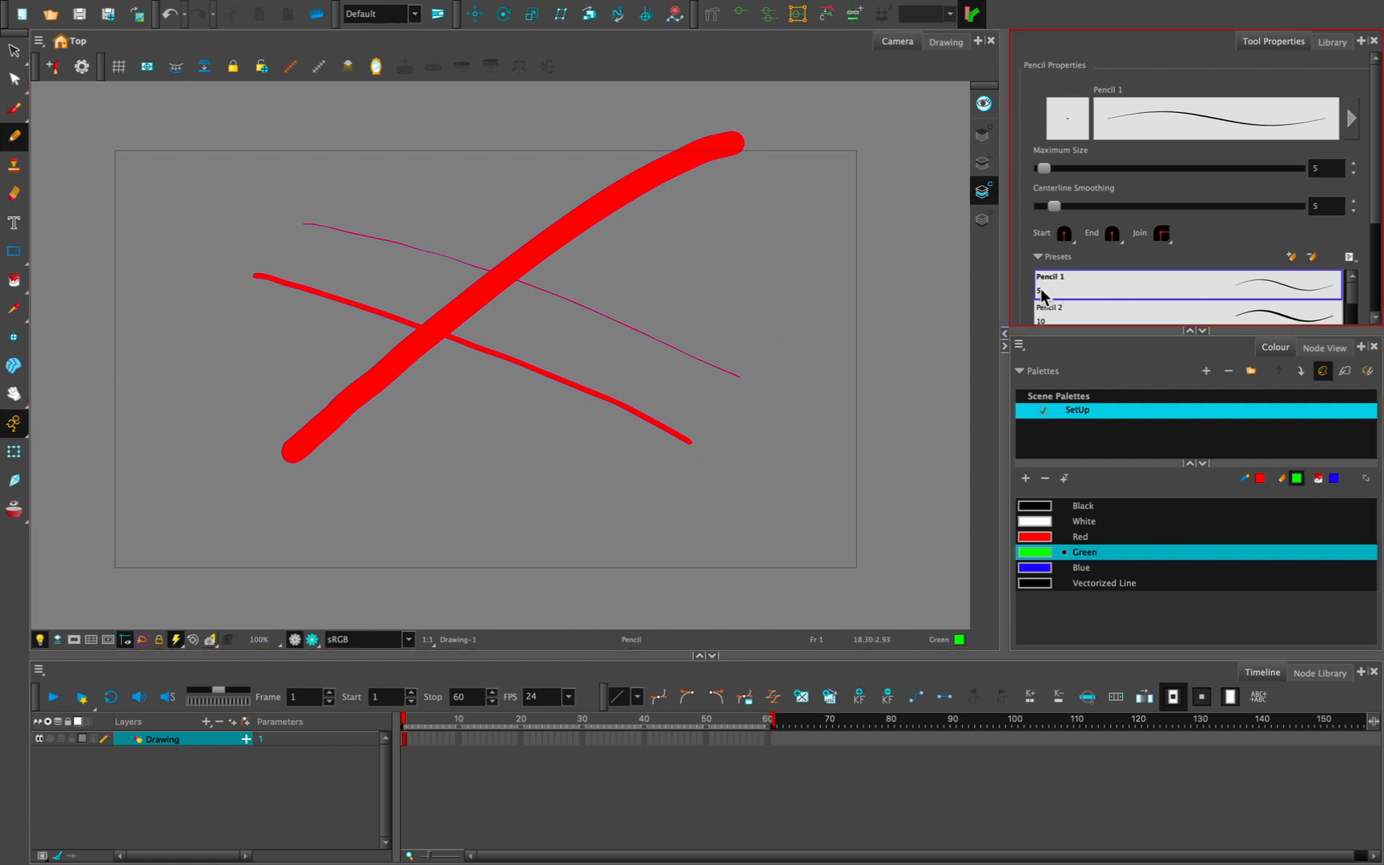
pyautogui.moveTo(454, 435); pyautogui.dragTo(762, 224)
# - Draw a thicker Green diagonal line below the thin green one using the Pencil 3 preset
pyautogui.scroll(-3, 1066, 290)
pyautogui.scroll(1, 1066, 290)
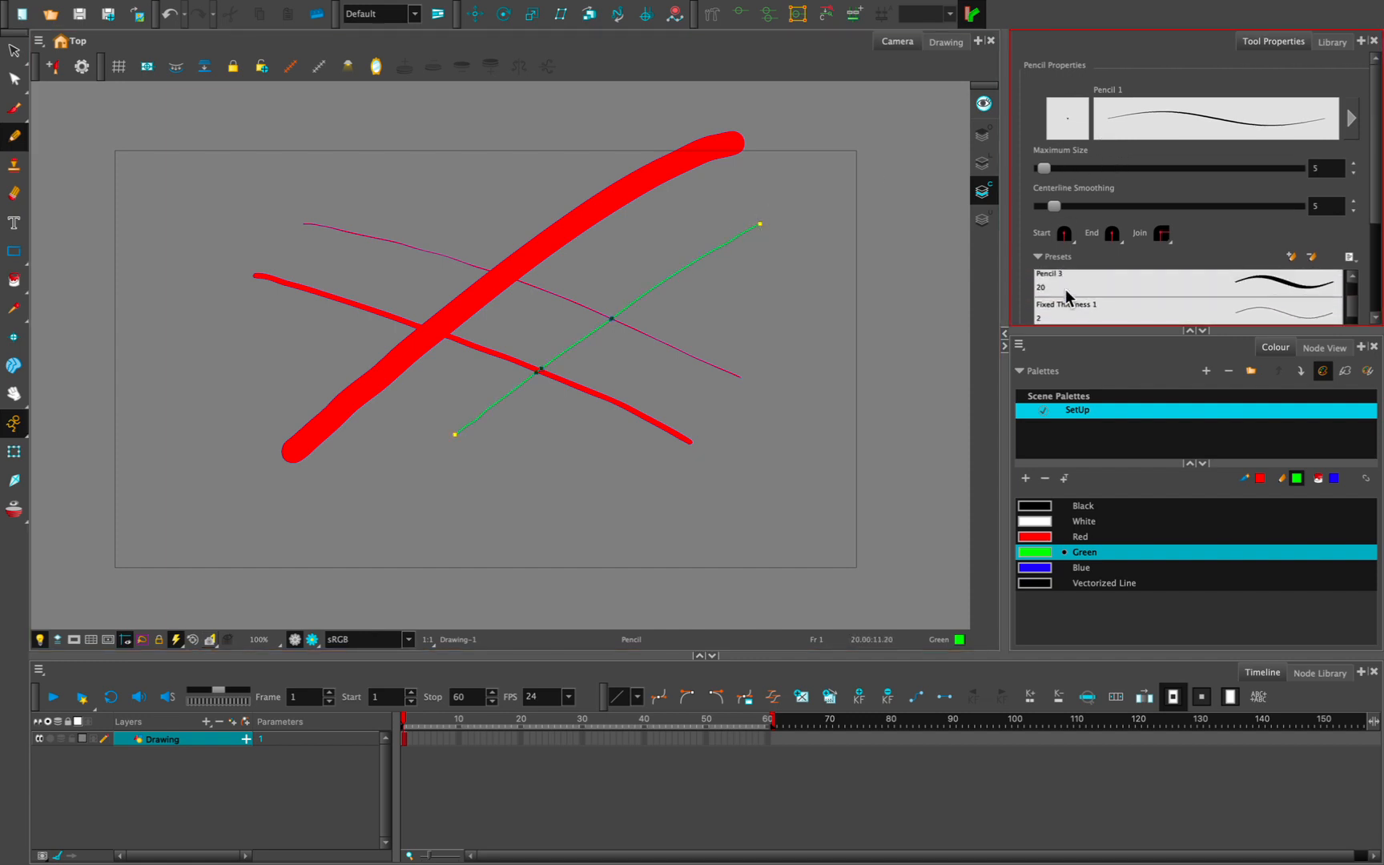
pyautogui.click(1066, 290)
pyautogui.moveTo(537, 492); pyautogui.dragTo(783, 290)
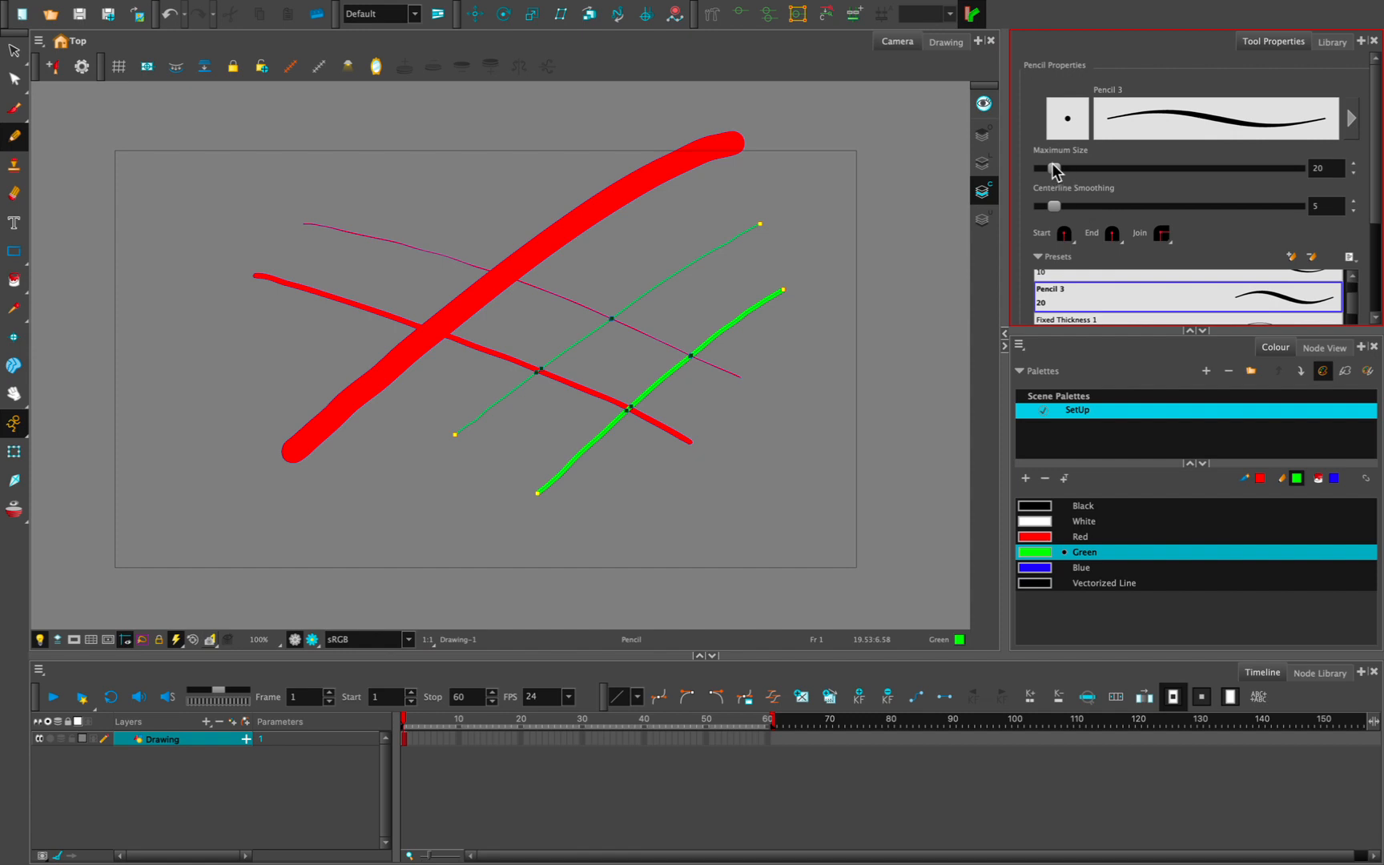
# - Draw a wide, nearly horizontal Green pencil line across the upper part of the frame at maximum size 90.8
pyautogui.moveTo(1055, 168); pyautogui.dragTo(1099, 169)
pyautogui.moveTo(197, 238); pyautogui.dragTo(664, 273)
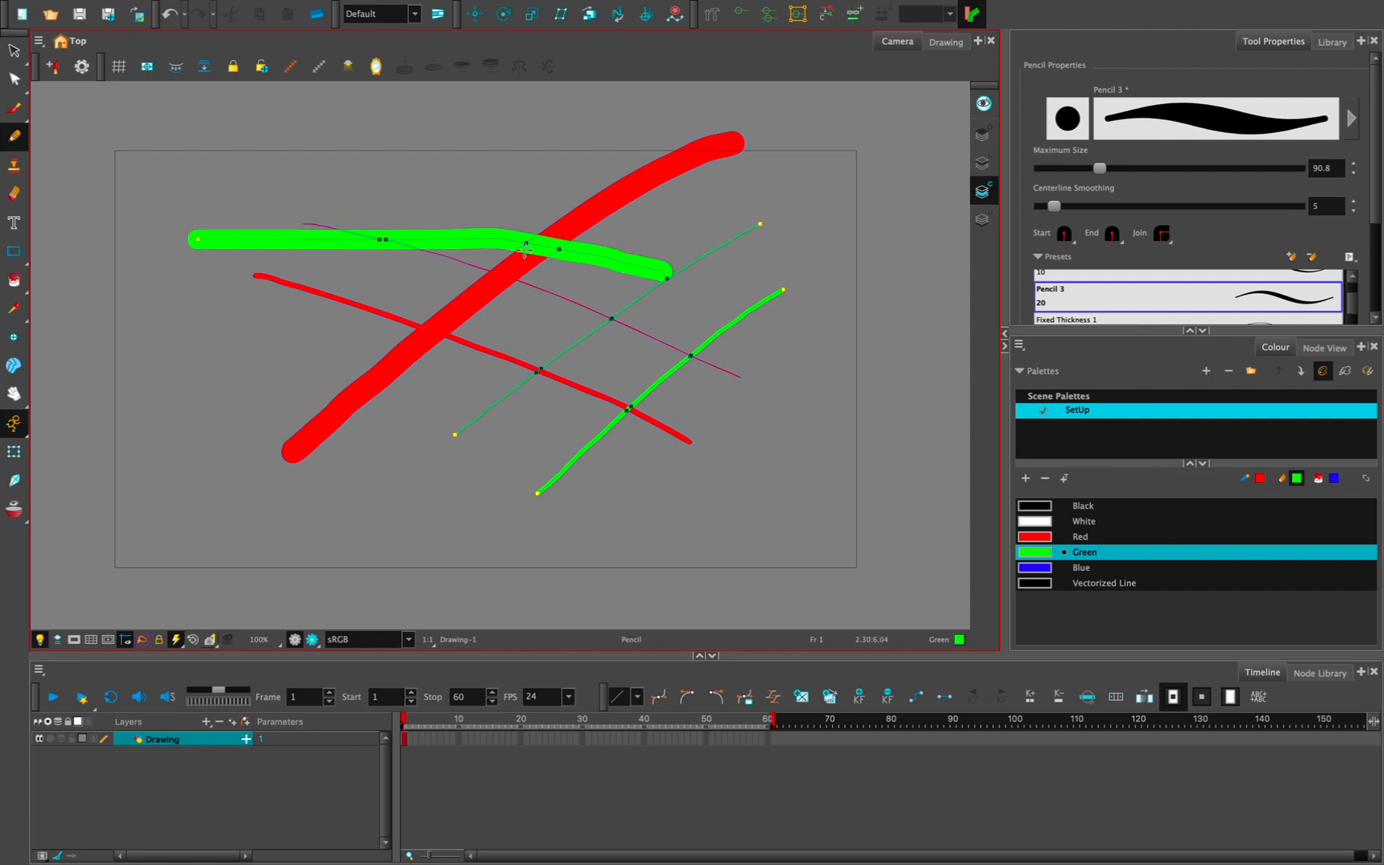
pyautogui.click(384, 239)
# - Draw a Green rectangle outline over the lower part of the strokes with the Rectangle tool at size 8.4
pyautogui.click(16, 252)
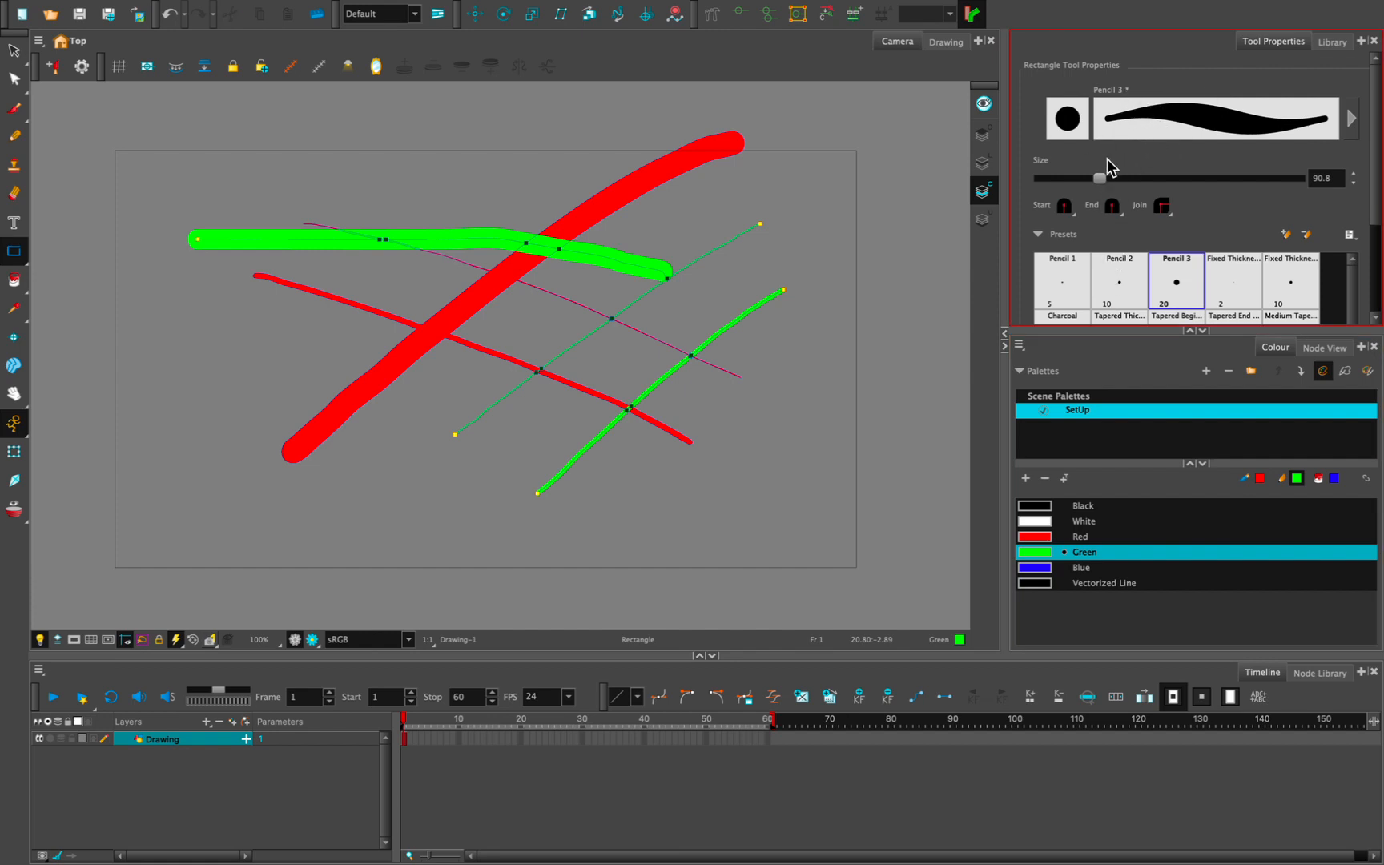
pyautogui.moveTo(1099, 178); pyautogui.dragTo(1045, 185)
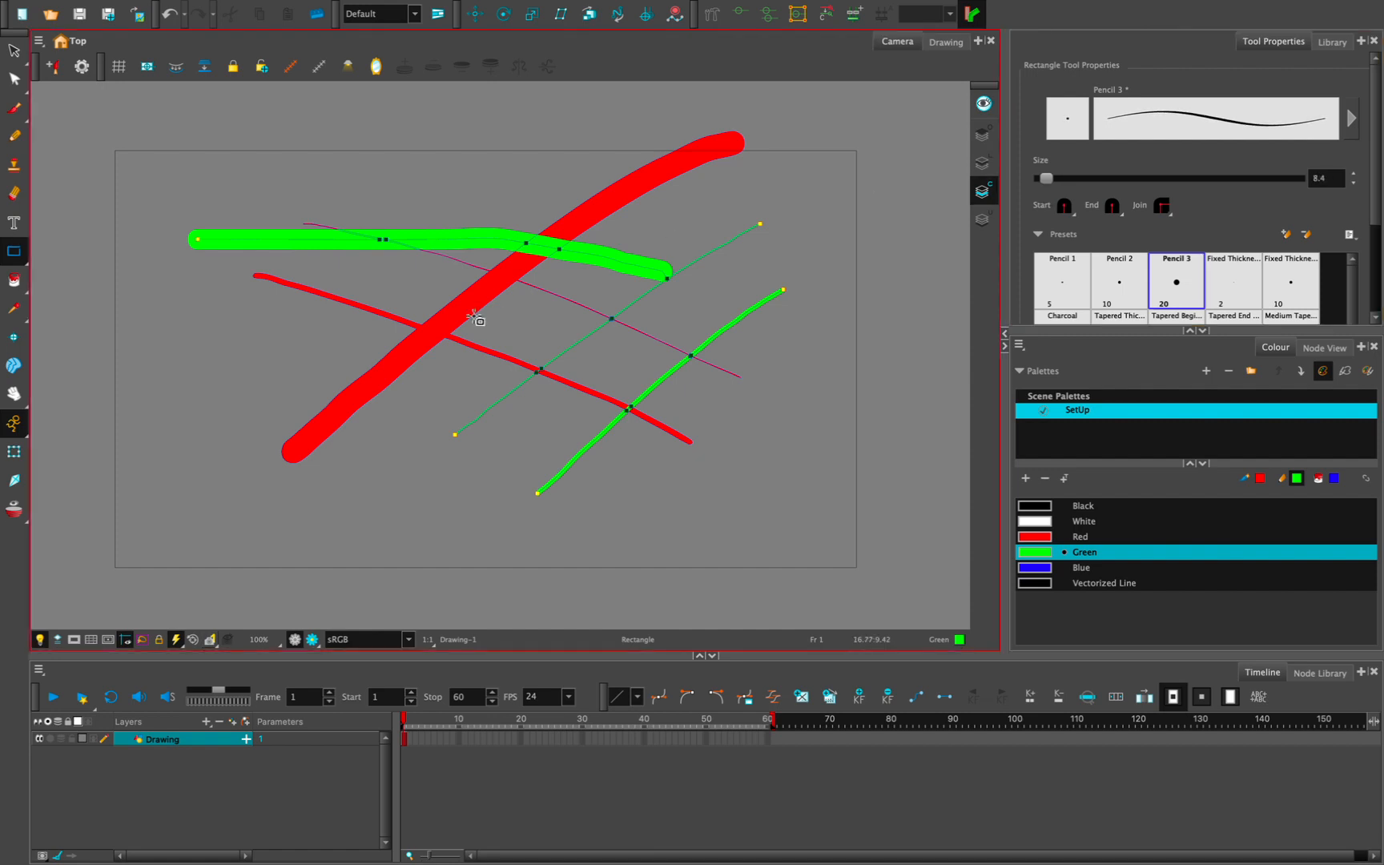
pyautogui.moveTo(234, 310); pyautogui.dragTo(566, 485)
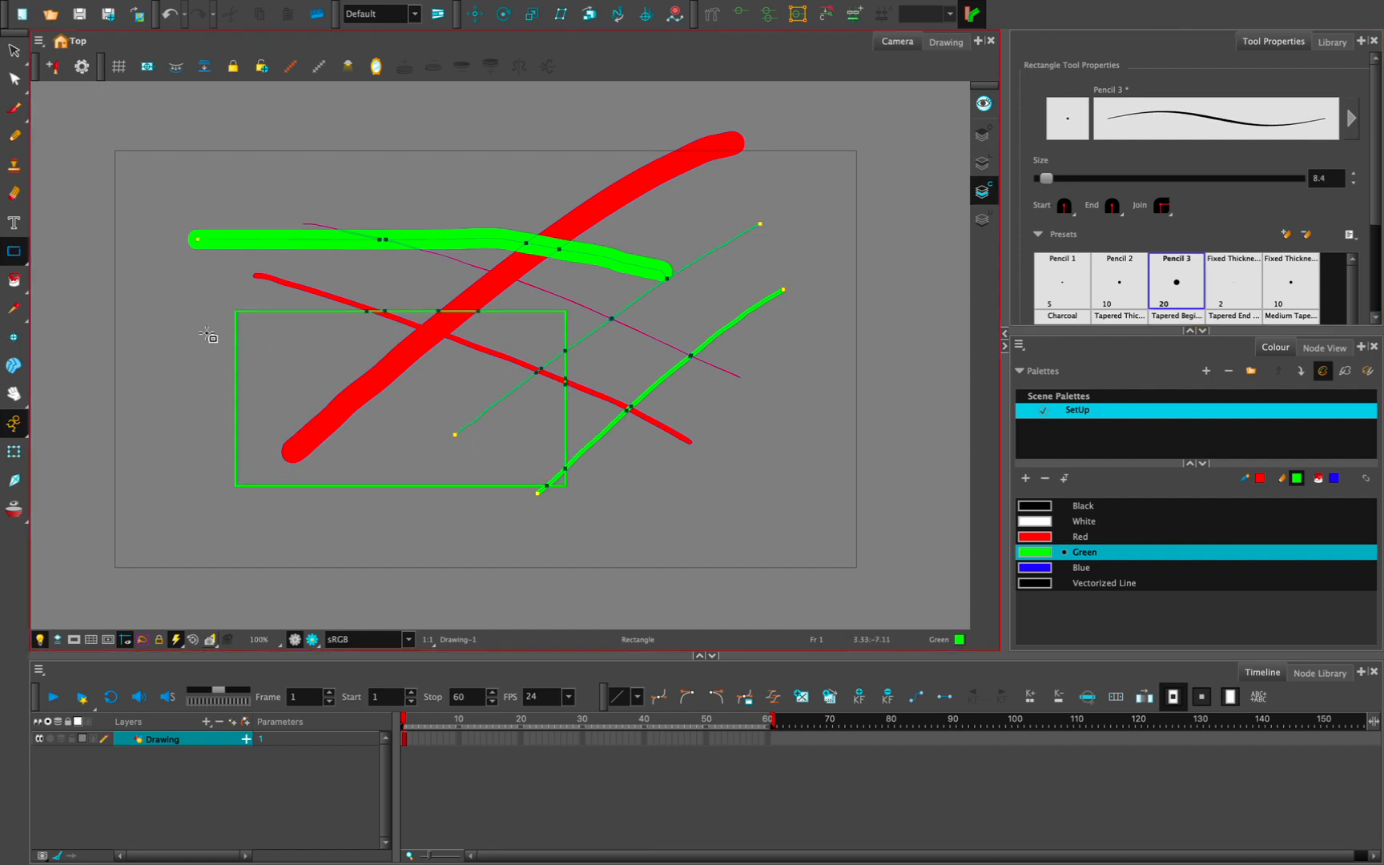
# - Undo the rectangle and redraw it slightly lower with the outline size set to 5
pyautogui.doubleClick(1330, 178)
pyautogui.write('5')
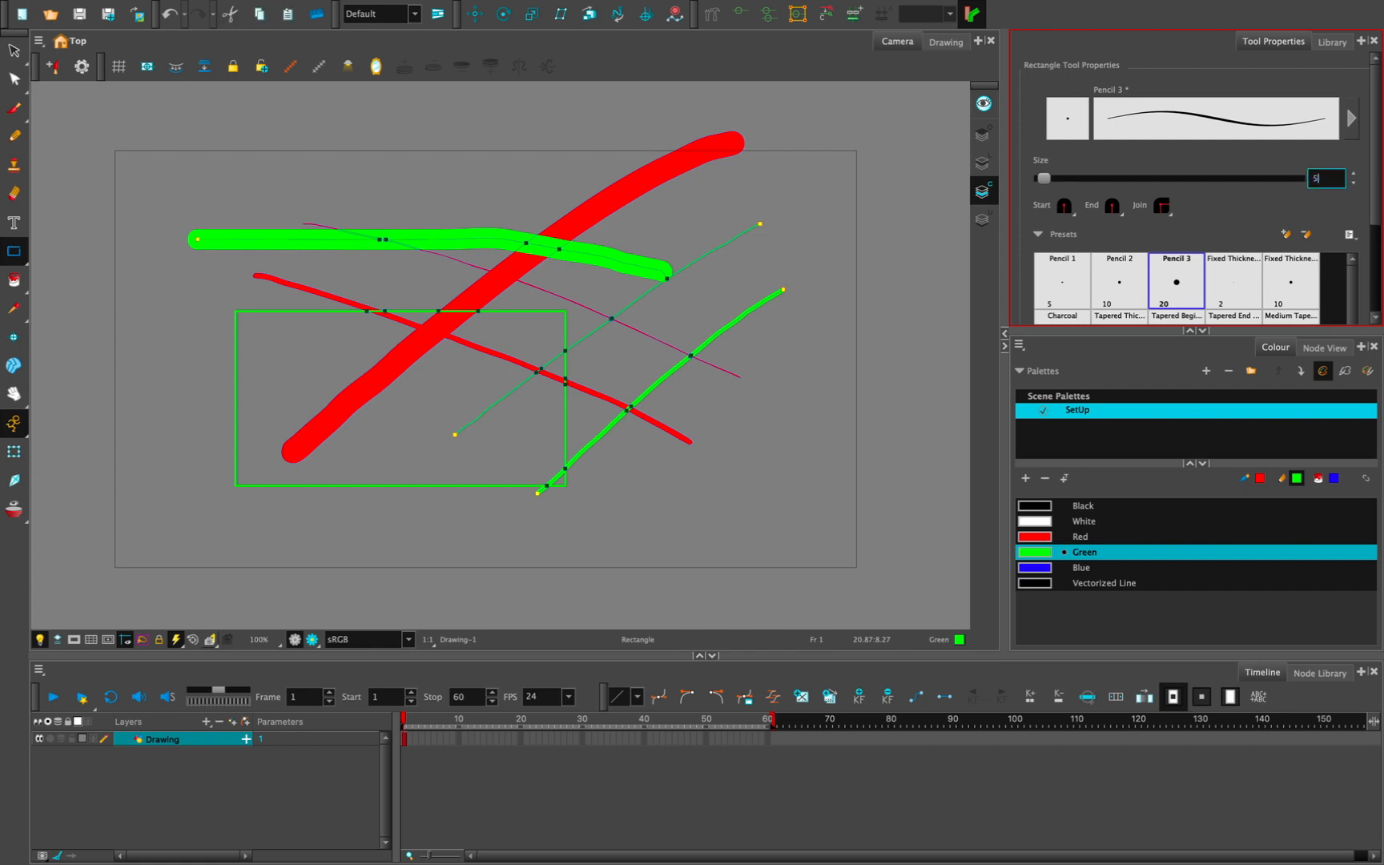
pyautogui.press('Return')
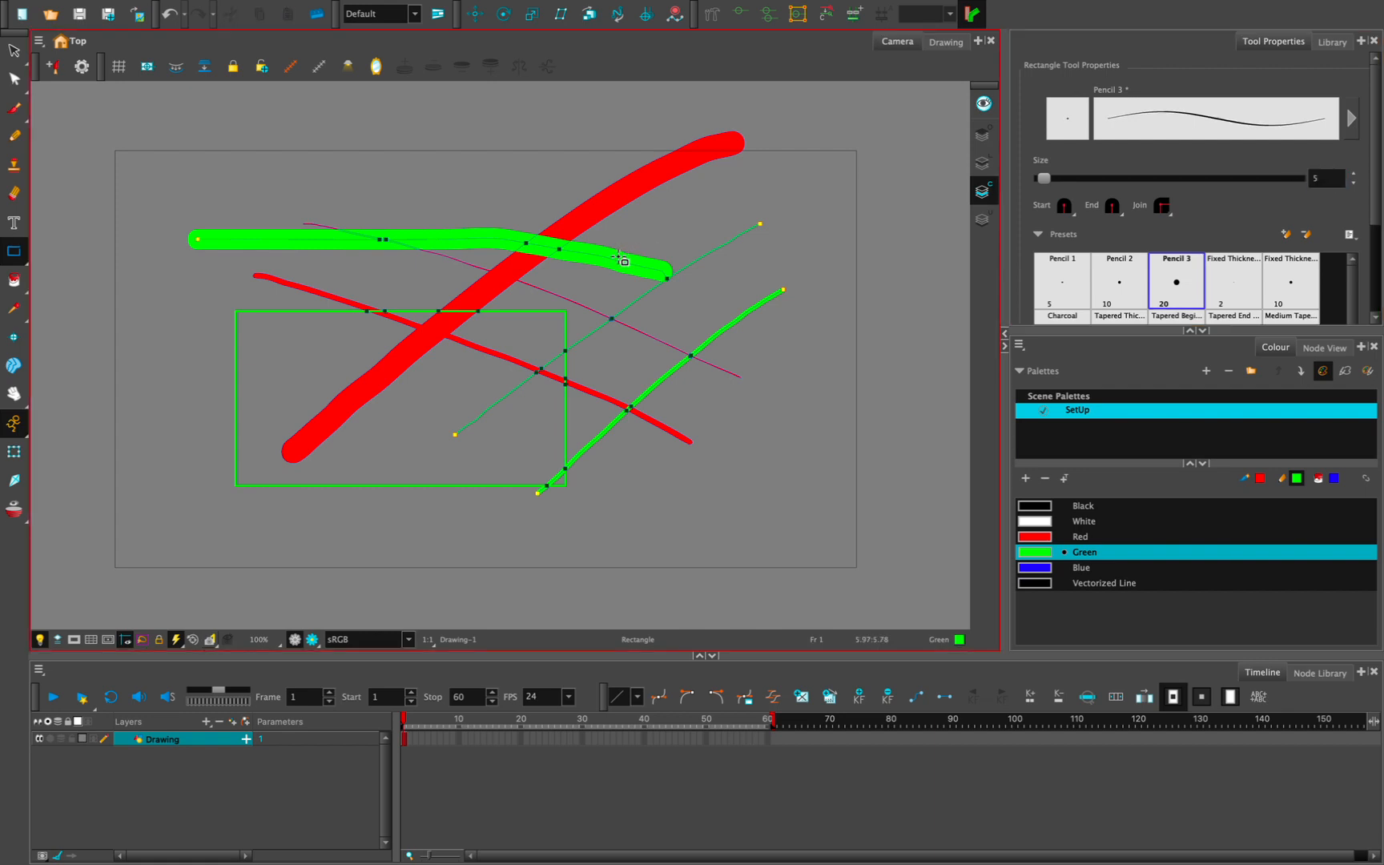
pyautogui.hotkey('ctrl', 'z')
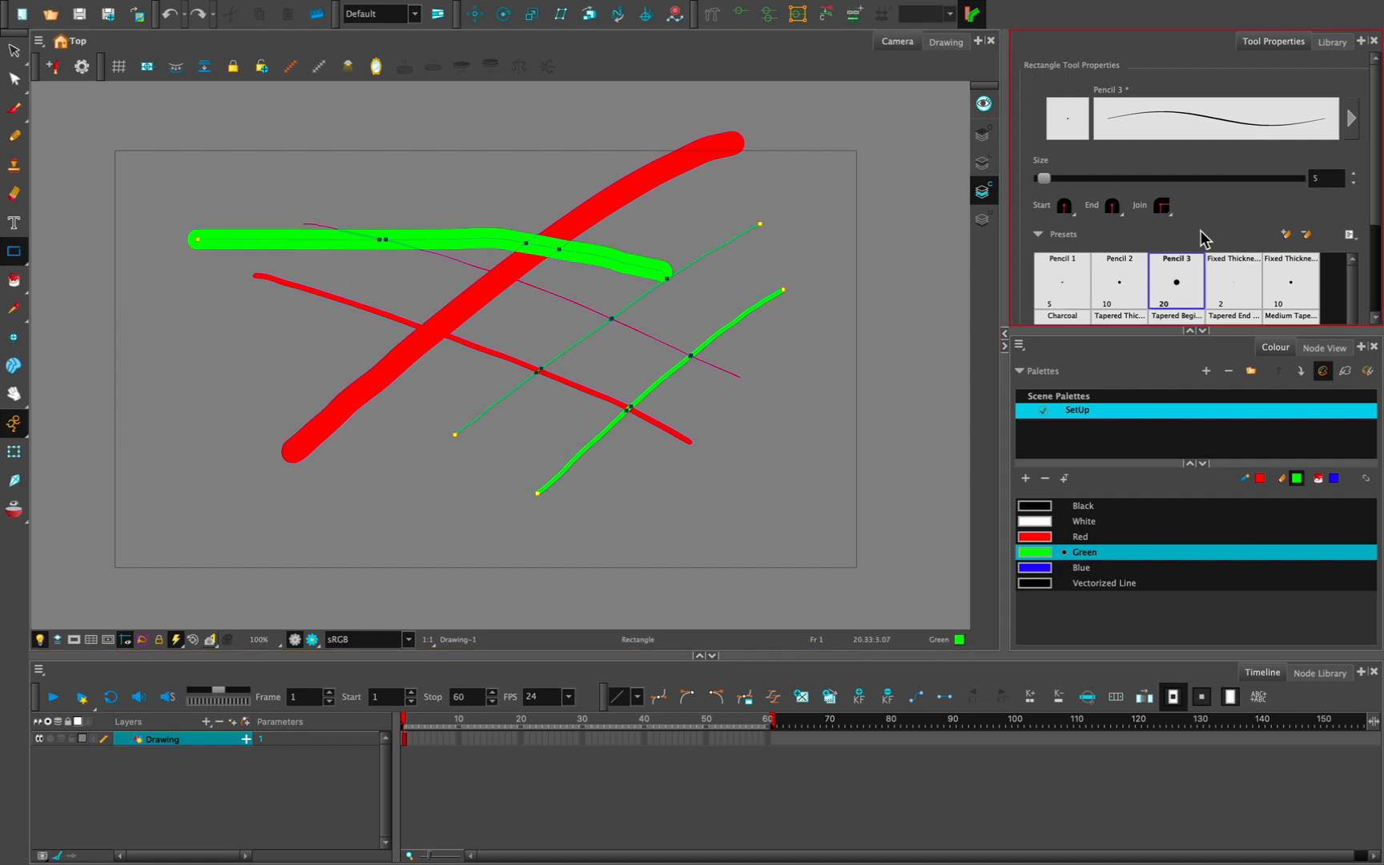
pyautogui.moveTo(197, 335); pyautogui.dragTo(562, 513)
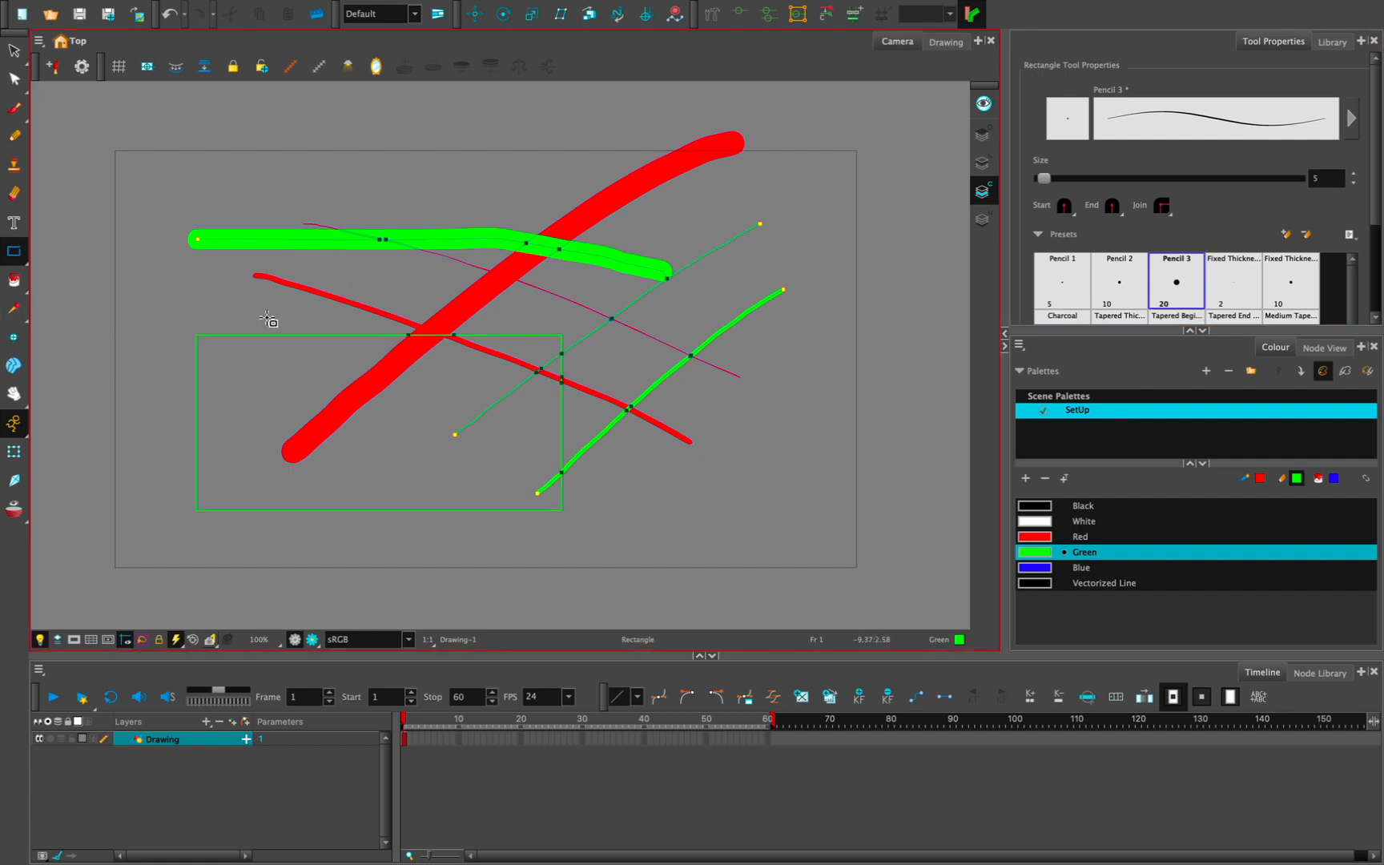
# - Delete all artwork from the drawing and draw a thin Green rectangle outline near the middle of the empty frame
pyautogui.hotkey('ctrl', 'a')
pyautogui.press('Delete')
pyautogui.moveTo(226, 257); pyautogui.dragTo(612, 474)
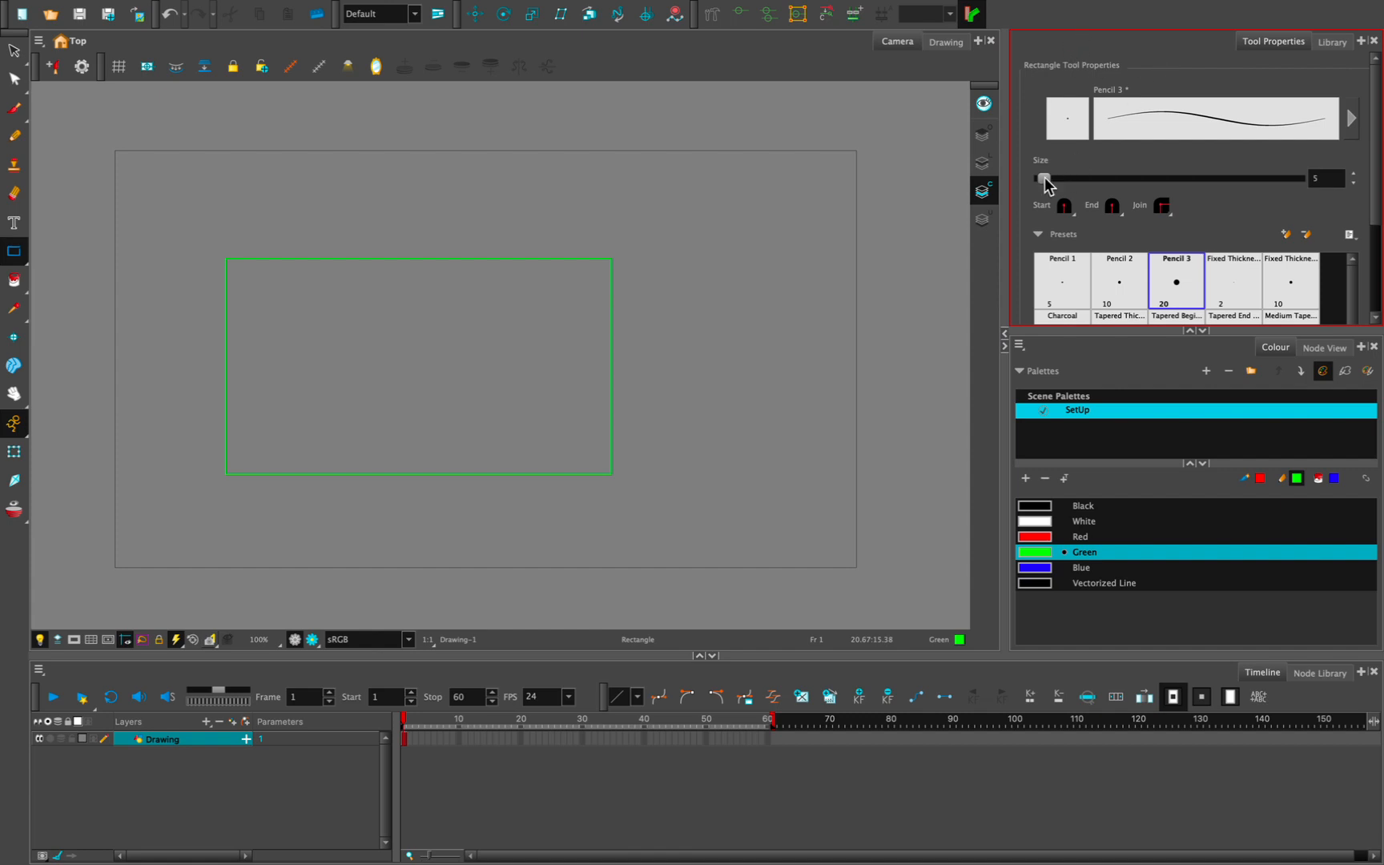
# - Draw a second Green rectangle with outline size 41.6, overlapping the upper-right corner of the thin rectangle
pyautogui.moveTo(1044, 177)
pyautogui.mouseDown()
pyautogui.moveTo(1127, 173)
pyautogui.moveTo(1066, 175)
pyautogui.mouseUp()
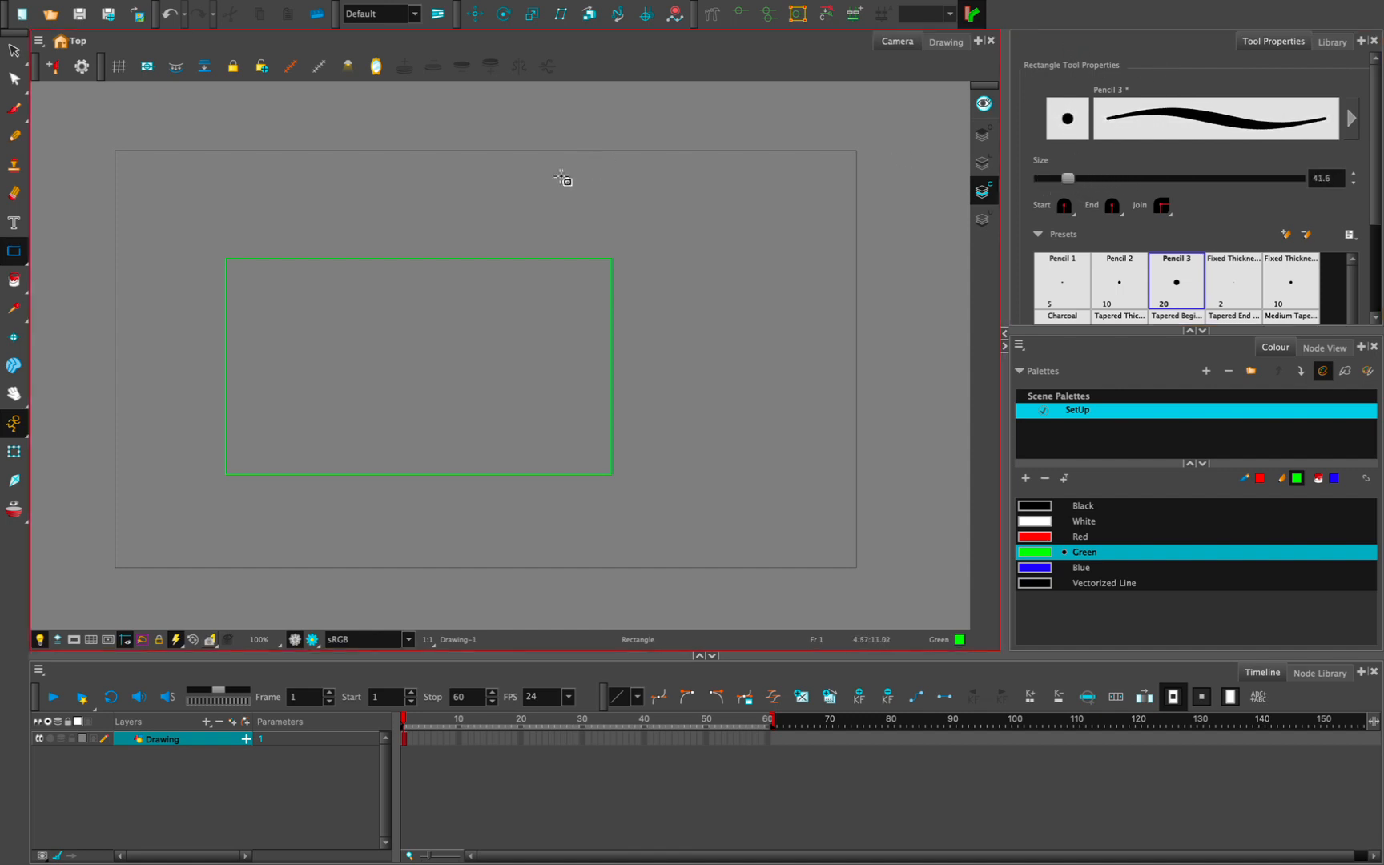
pyautogui.moveTo(531, 187)
pyautogui.mouseDown()
pyautogui.moveTo(721, 273)
pyautogui.moveTo(824, 352)
pyautogui.mouseUp()
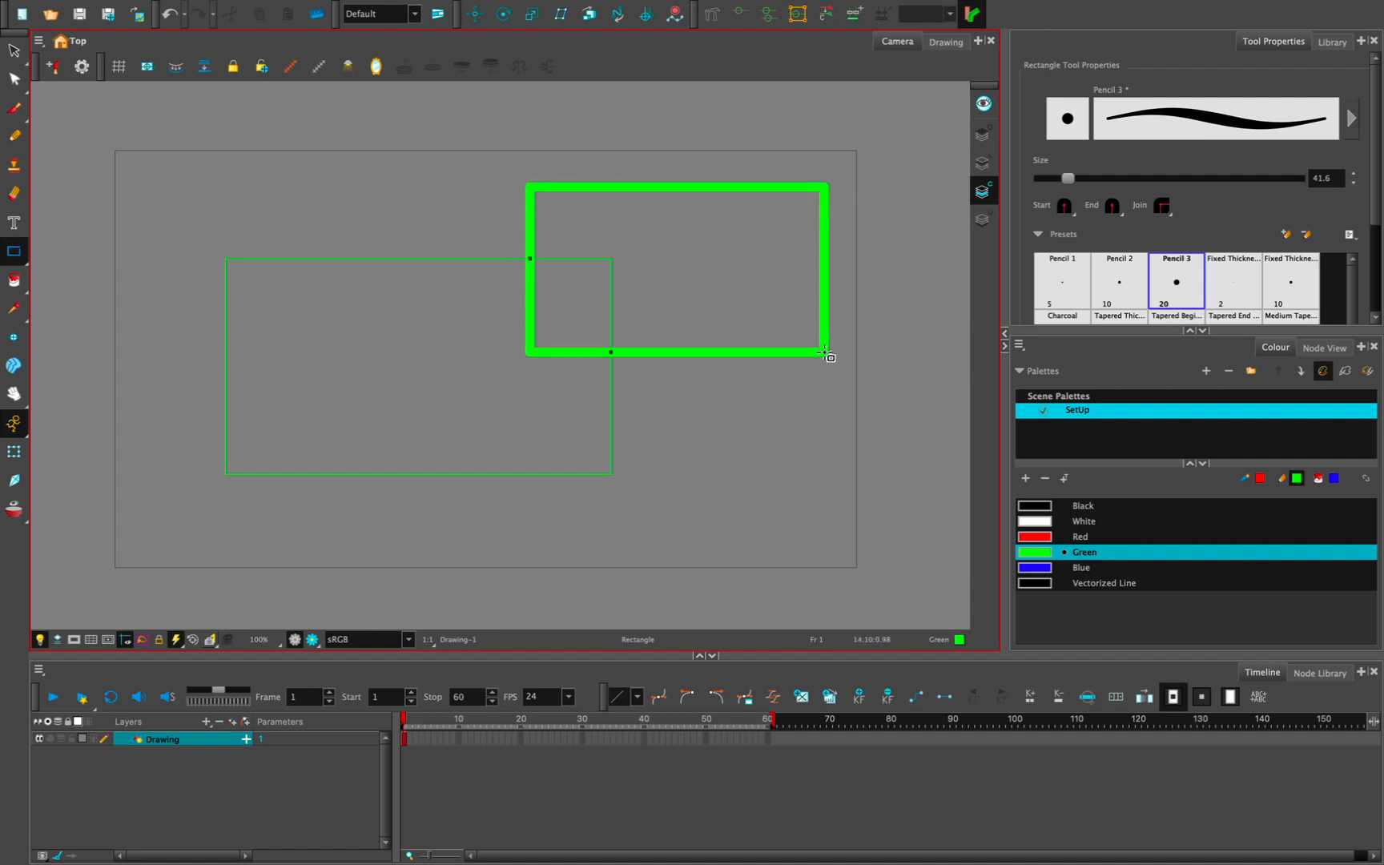
# - Fill the non-overlapping areas of both rectangles with Blue using the Paint tool in its normal paint mode
pyautogui.click(14, 282)
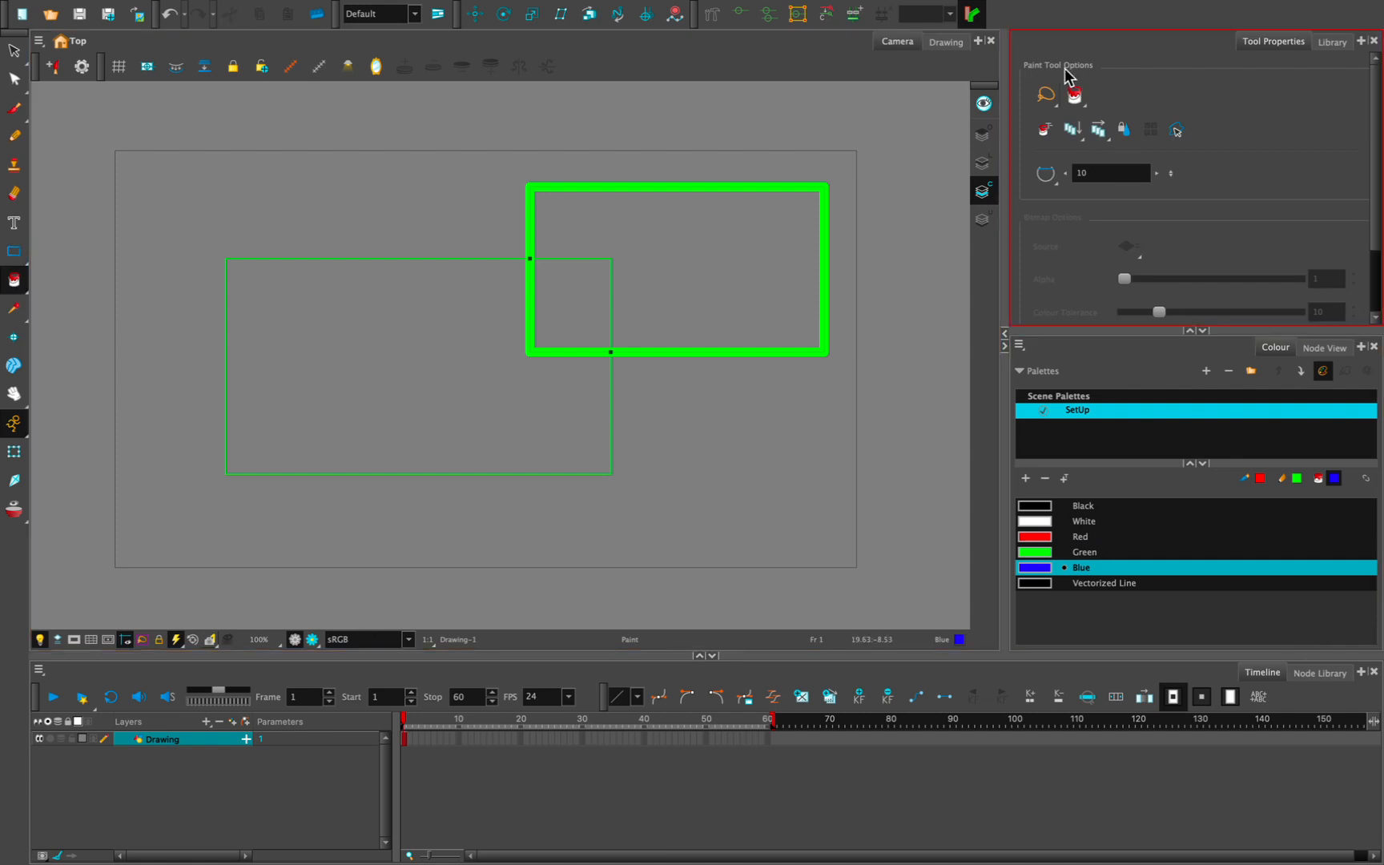
pyautogui.click(1074, 94)
pyautogui.click(1089, 119)
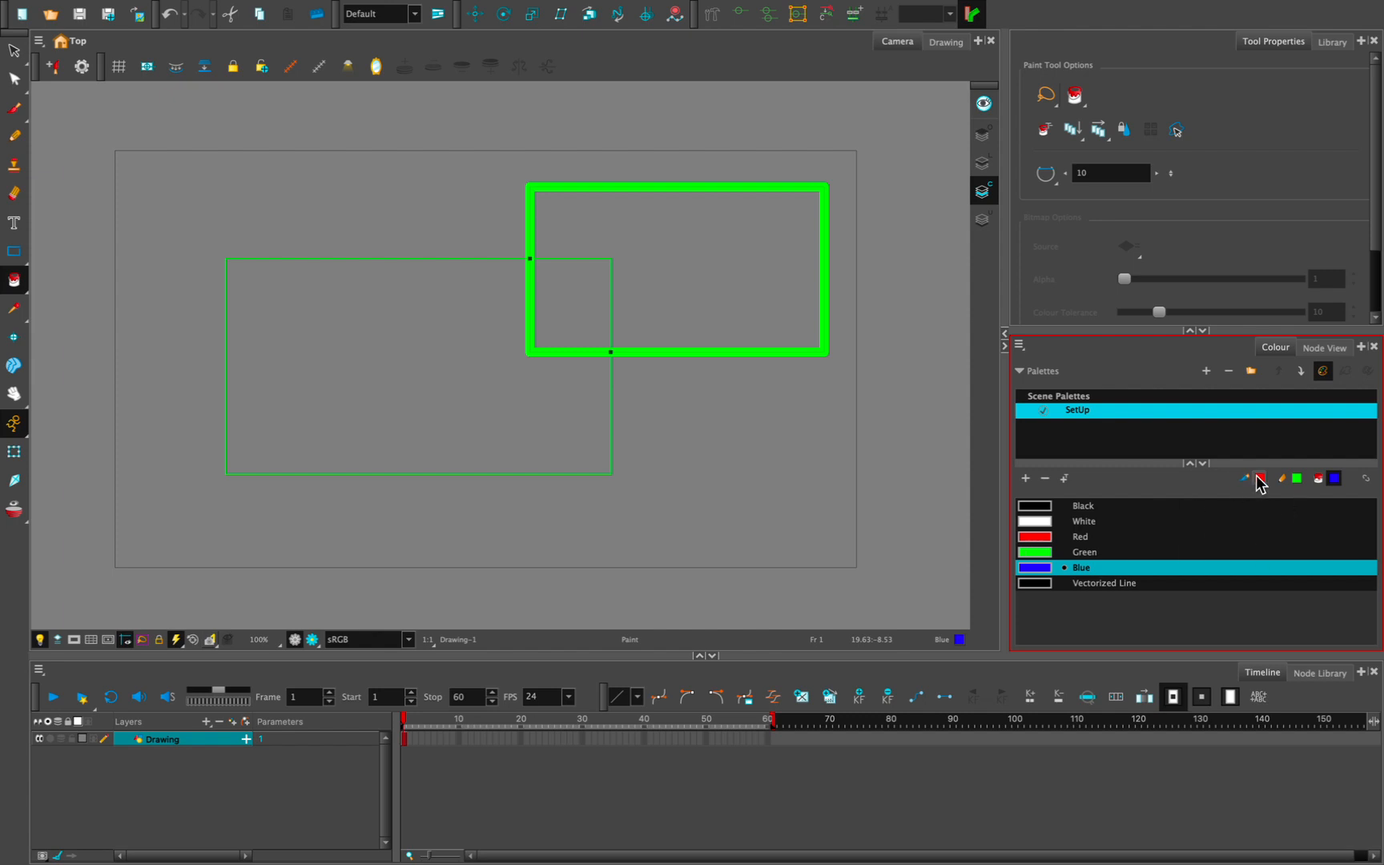
pyautogui.click(660, 286)
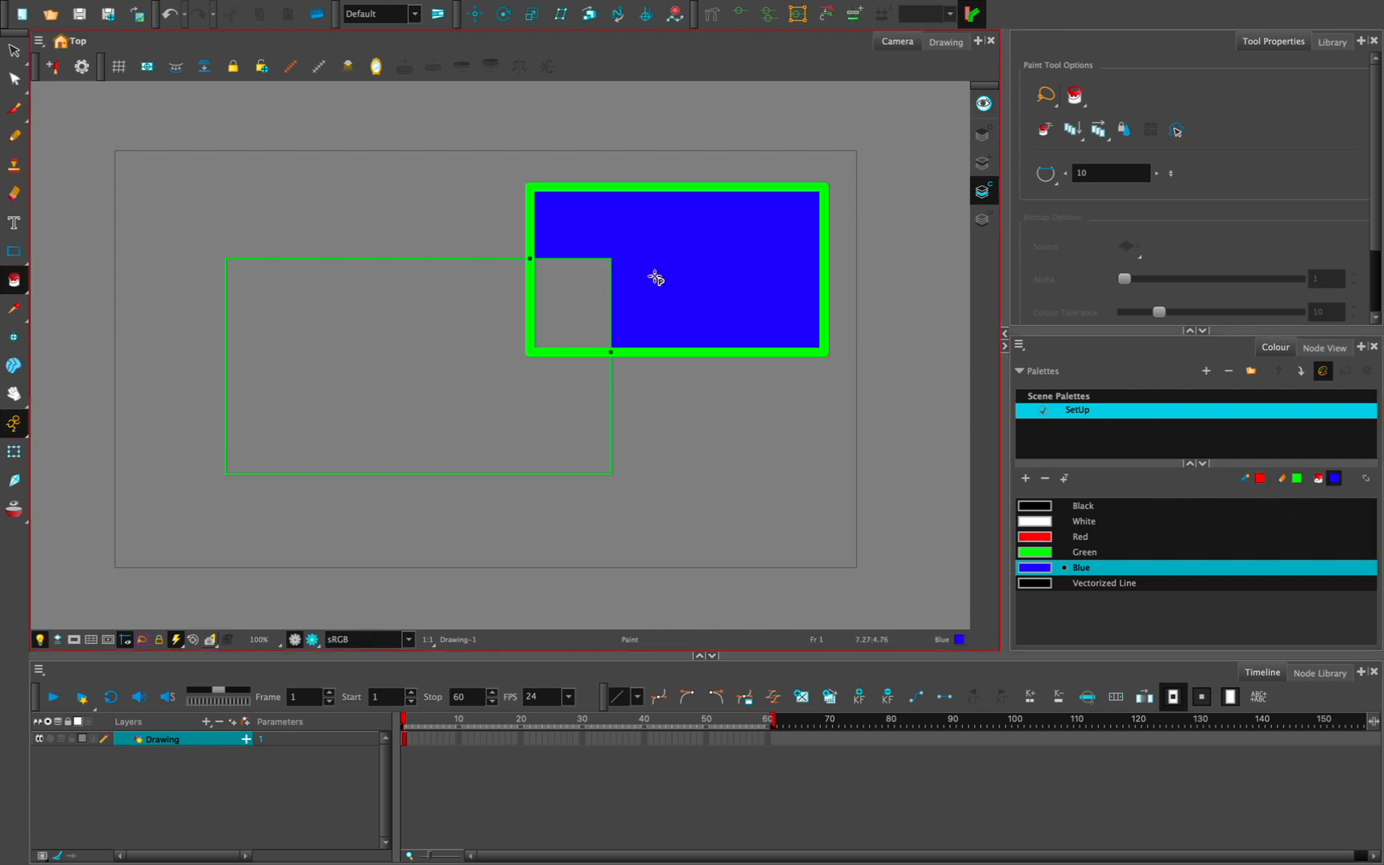
pyautogui.click(339, 331)
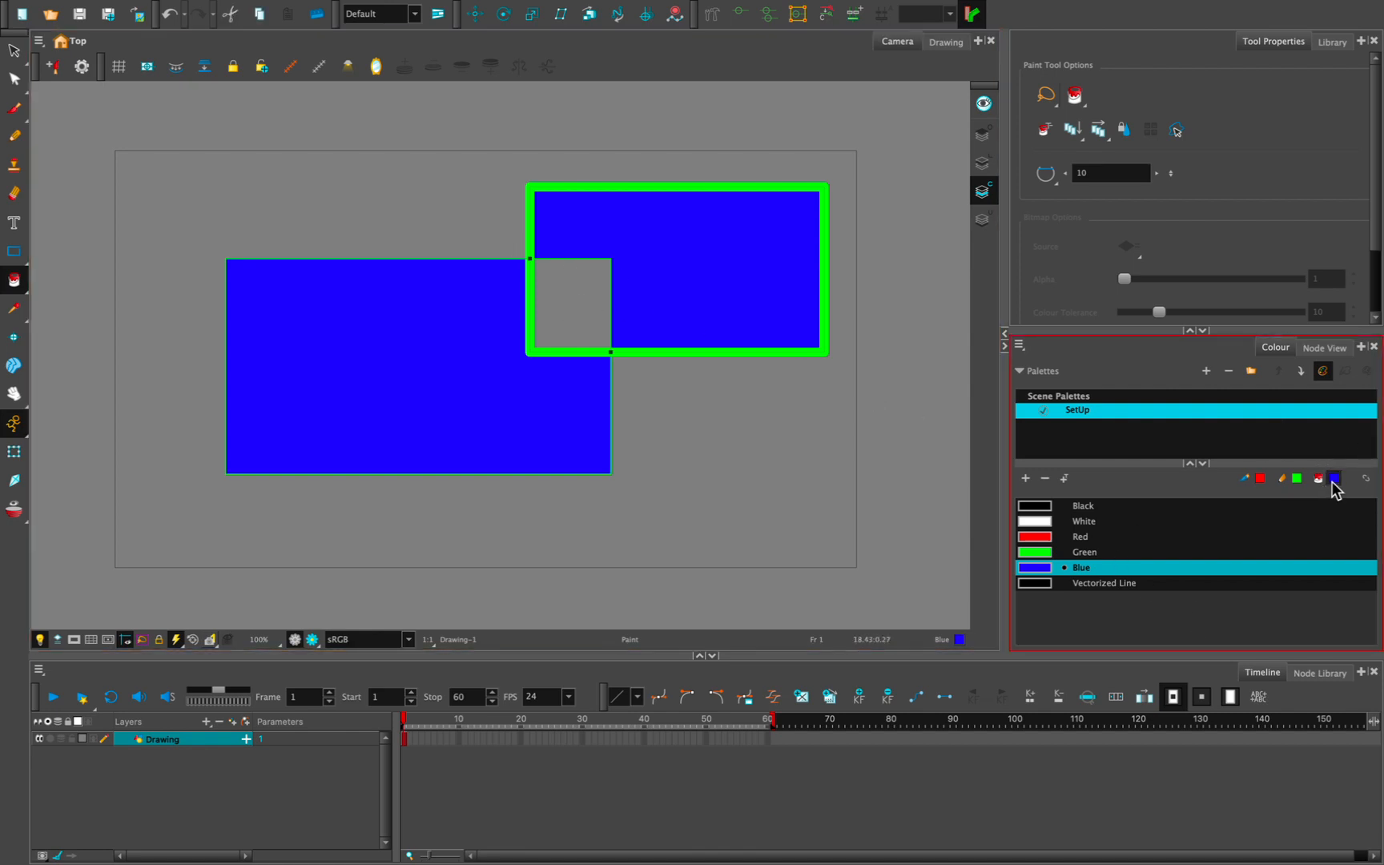
# - Change the fill colour to Red and fill the area where the two rectangles overlap
pyautogui.click(1057, 537)
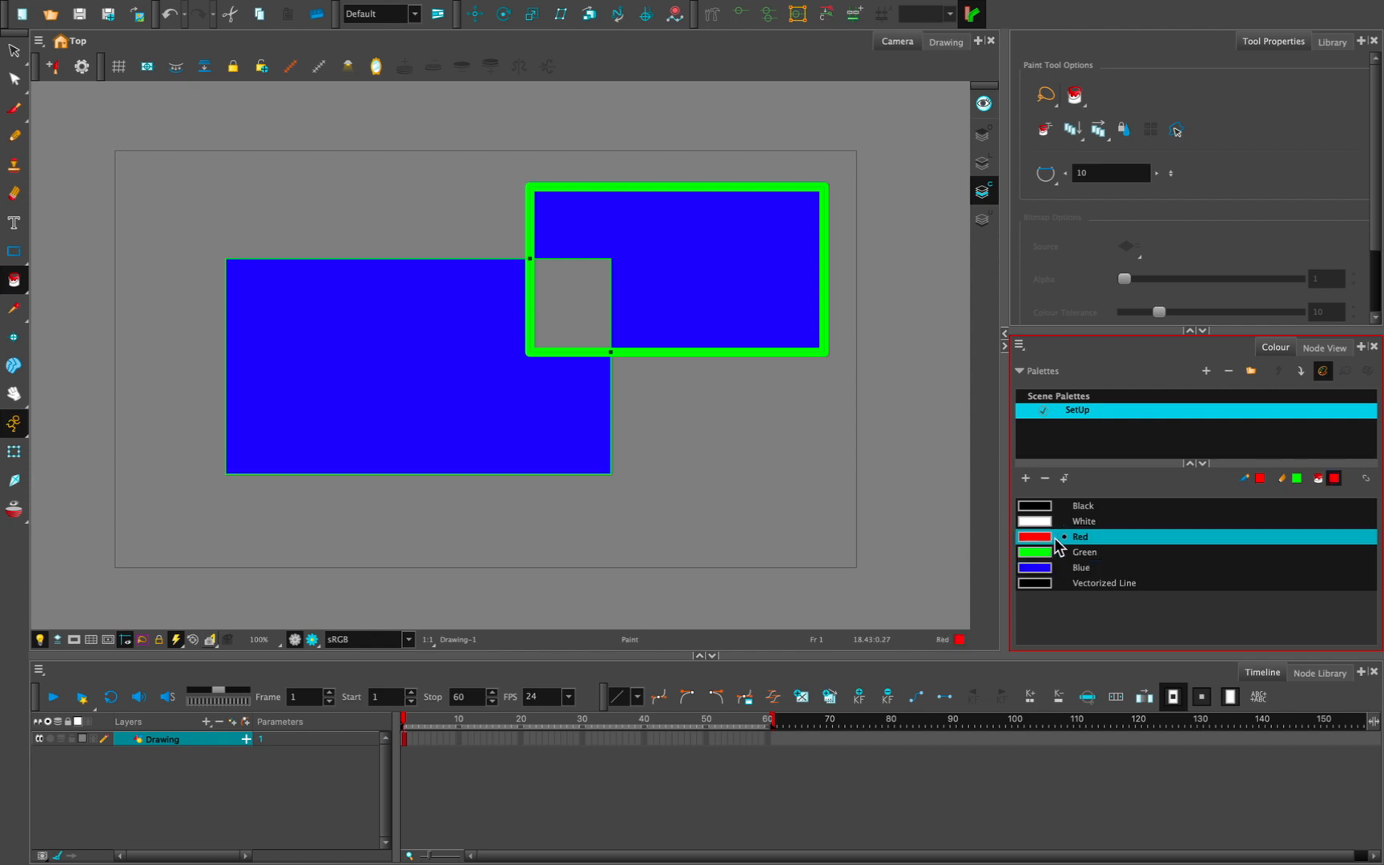
pyautogui.click(576, 296)
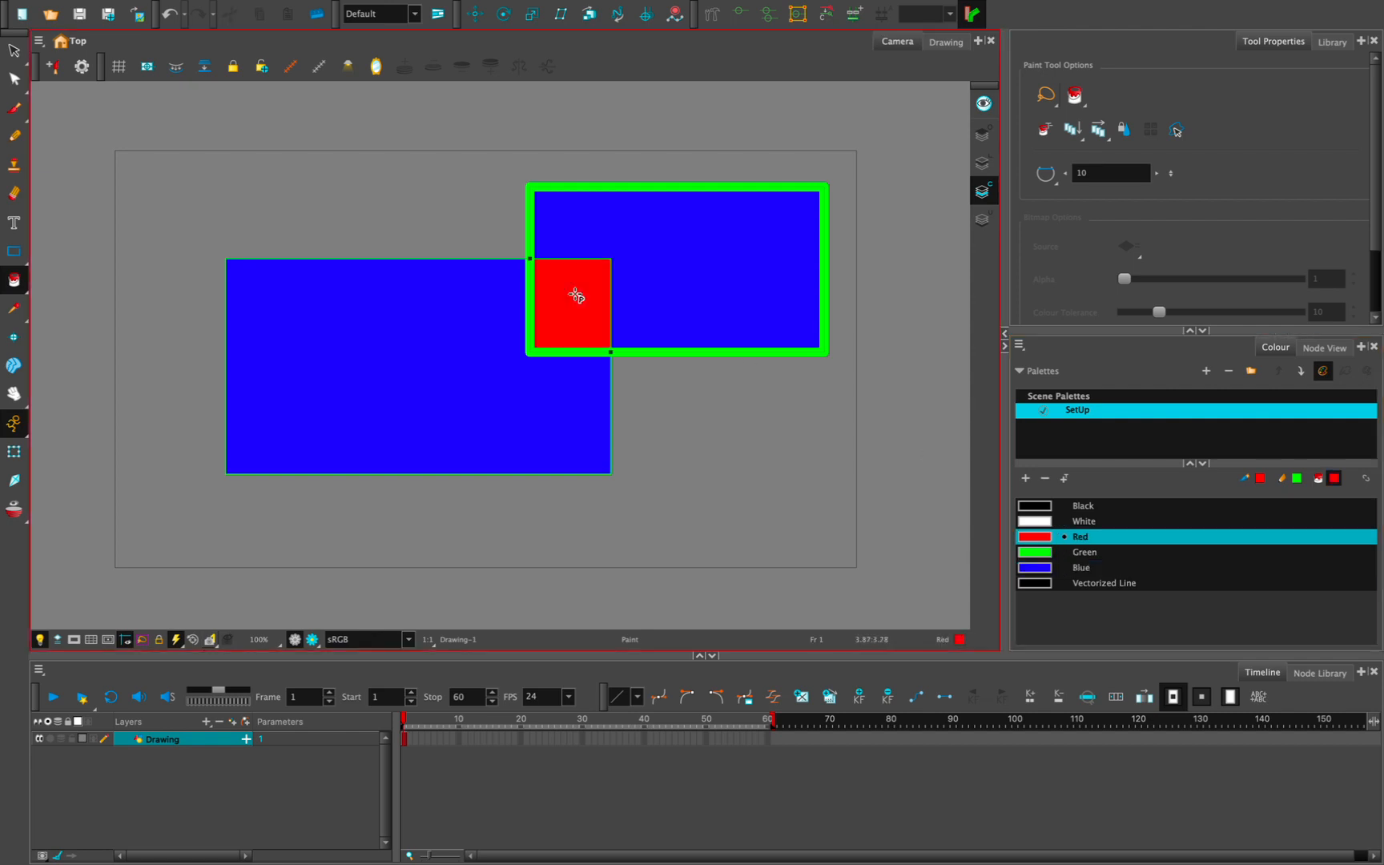